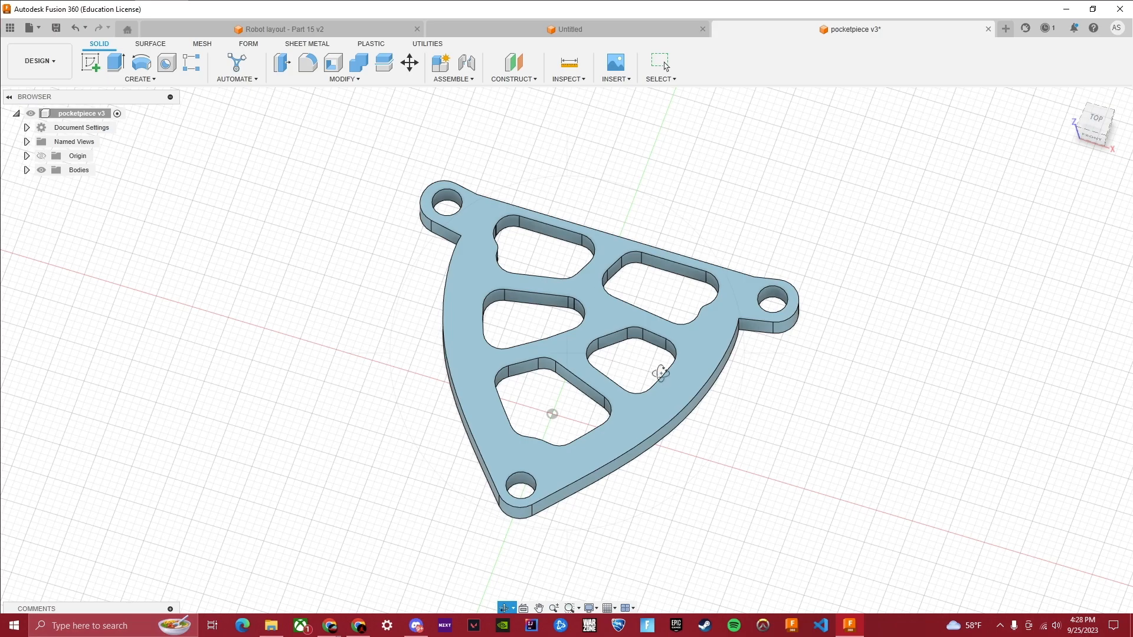
- Examine the pocketed plate from several tilted angles and return to a straight top view
{"action": "middle_click_drag", "start_coordinate": [660, 373], "coordinate": [654, 310]}
{"action": "left_click", "coordinate": [504, 608]}
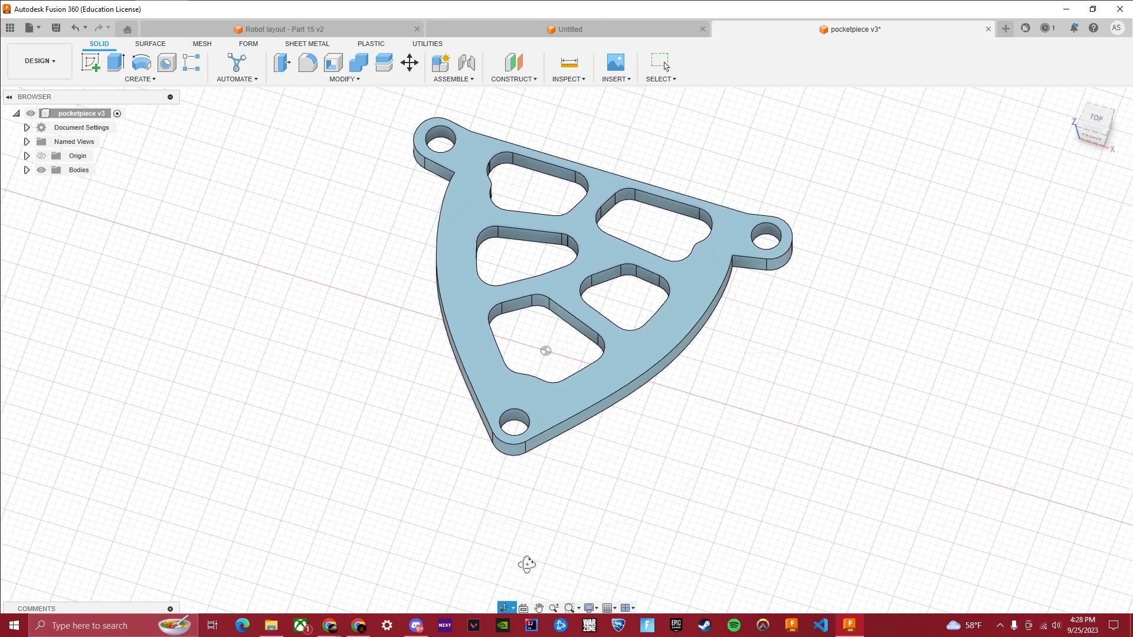
{"action": "mouse_move", "coordinate": [658, 362]}
{"action": "left_mouse_down"}
{"action": "mouse_move", "coordinate": [594, 258]}
{"action": "mouse_move", "coordinate": [571, 299]}
{"action": "mouse_move", "coordinate": [675, 316]}
{"action": "mouse_move", "coordinate": [668, 346]}
{"action": "left_mouse_up"}
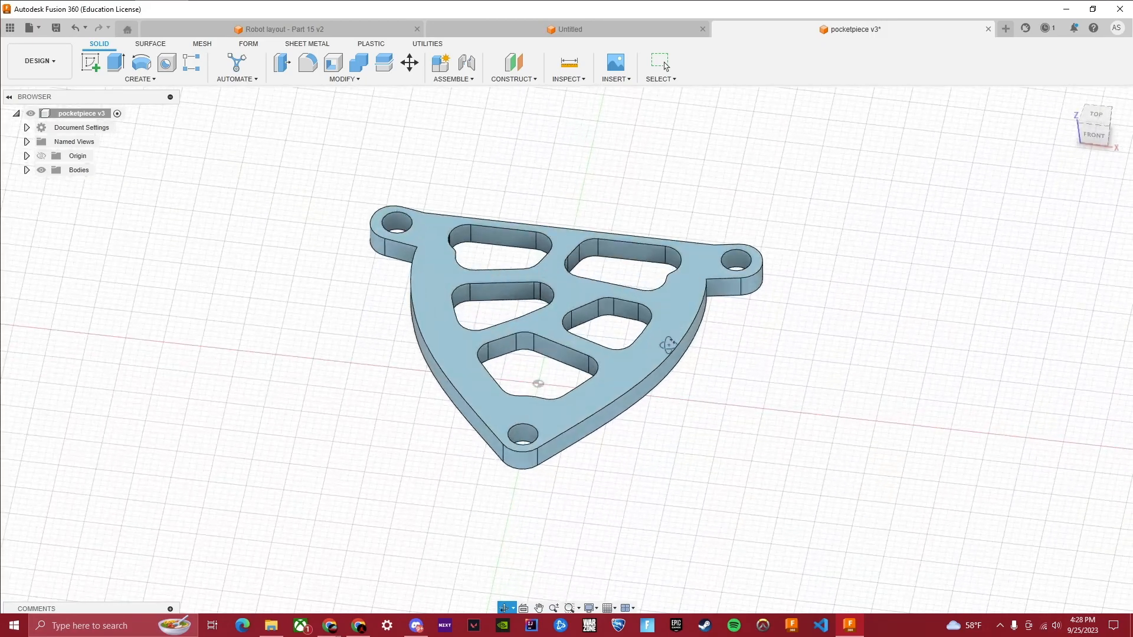
{"action": "mouse_move", "coordinate": [790, 374]}
{"action": "left_mouse_down"}
{"action": "mouse_move", "coordinate": [706, 314]}
{"action": "mouse_move", "coordinate": [700, 296]}
{"action": "mouse_move", "coordinate": [702, 360]}
{"action": "mouse_move", "coordinate": [798, 371]}
{"action": "left_mouse_up"}
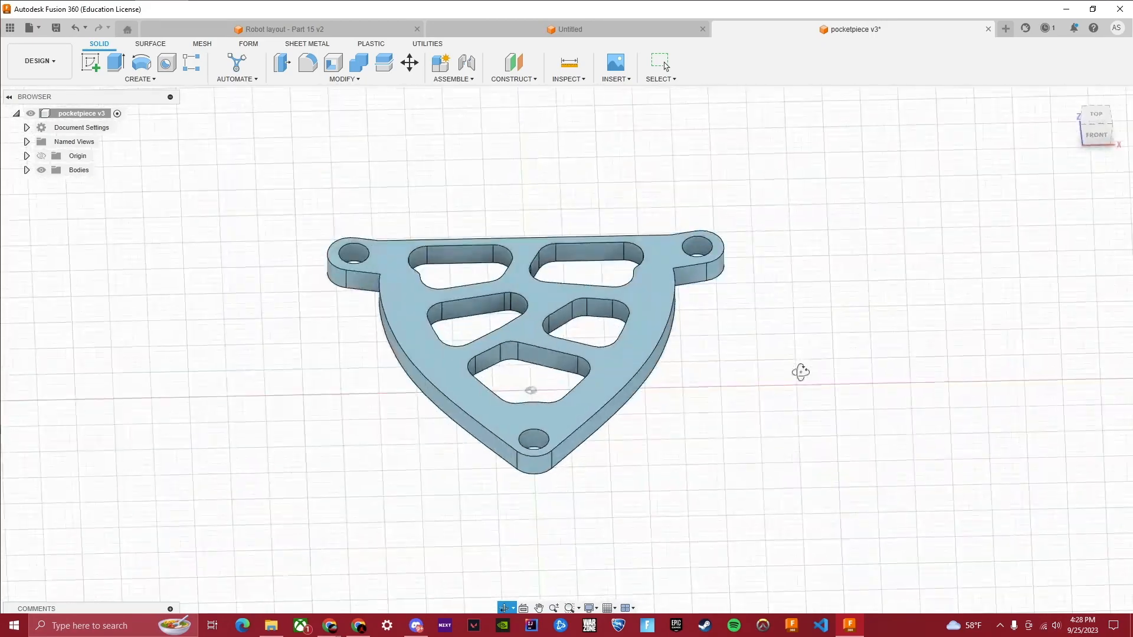
{"action": "left_click", "coordinate": [1094, 117]}
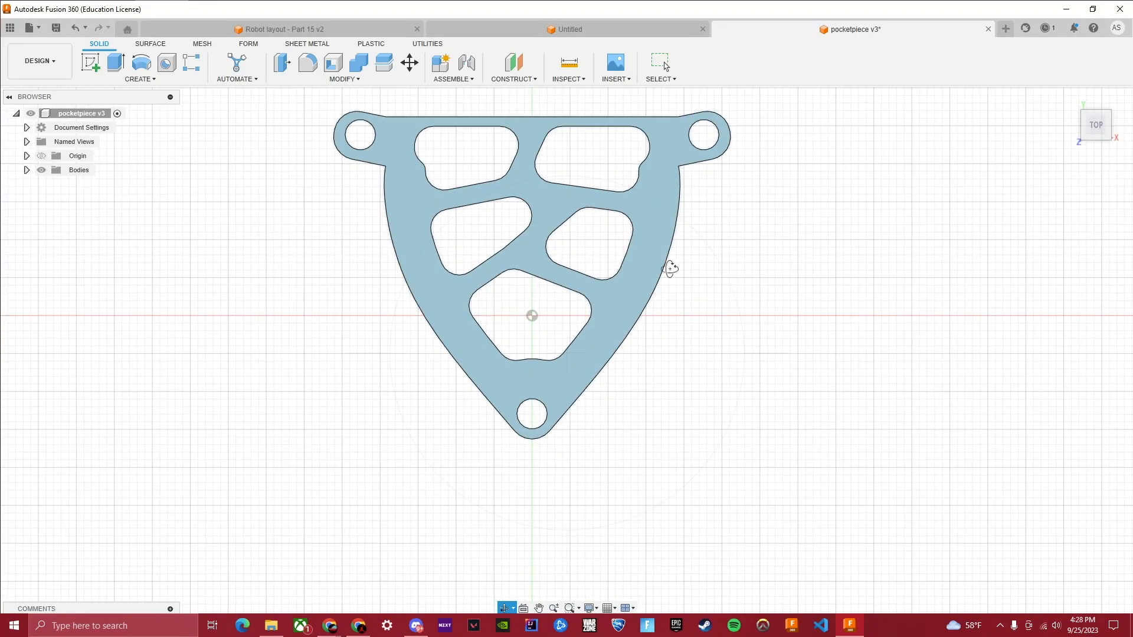
{"action": "key", "text": "Escape"}
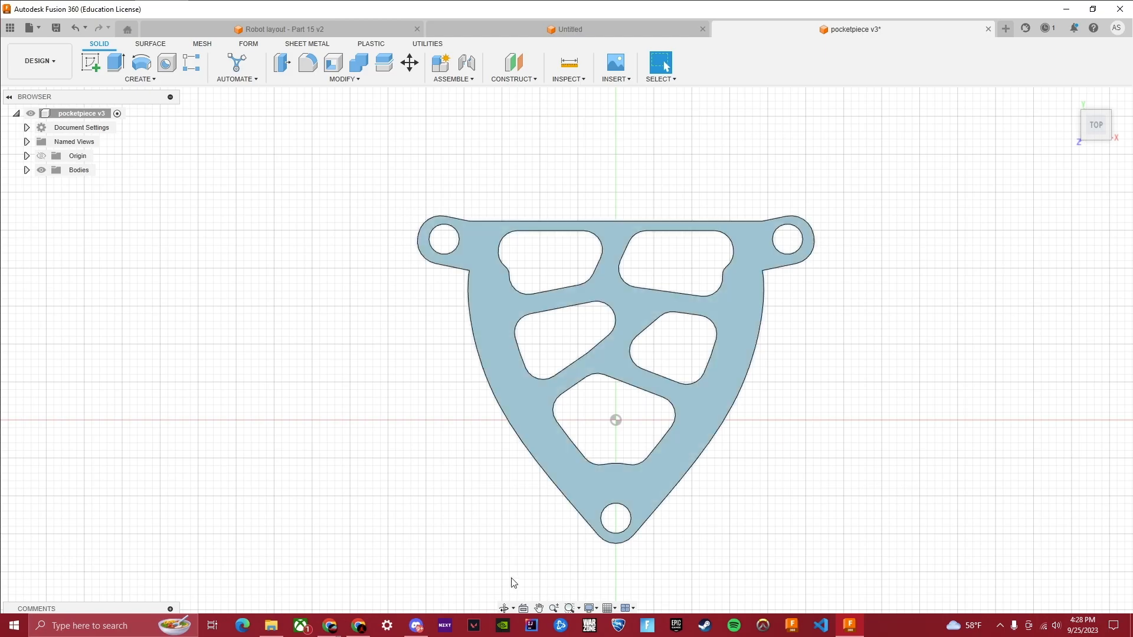
{"action": "left_click", "coordinate": [505, 608]}
{"action": "left_click_drag", "start_coordinate": [738, 460], "coordinate": [825, 387]}
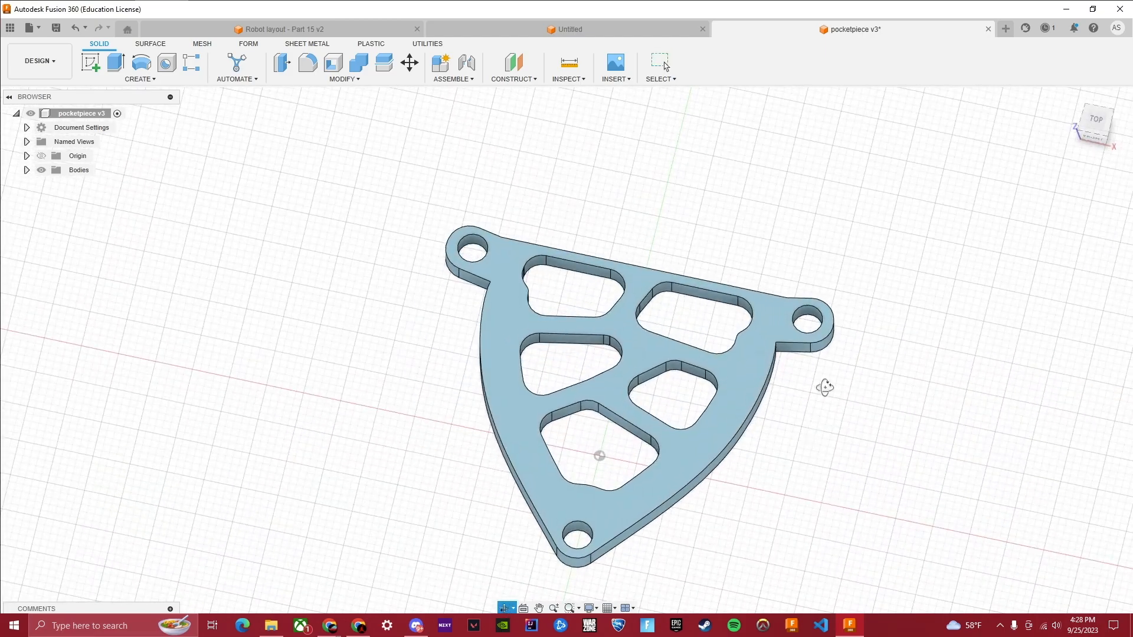
{"action": "left_click", "coordinate": [1095, 120]}
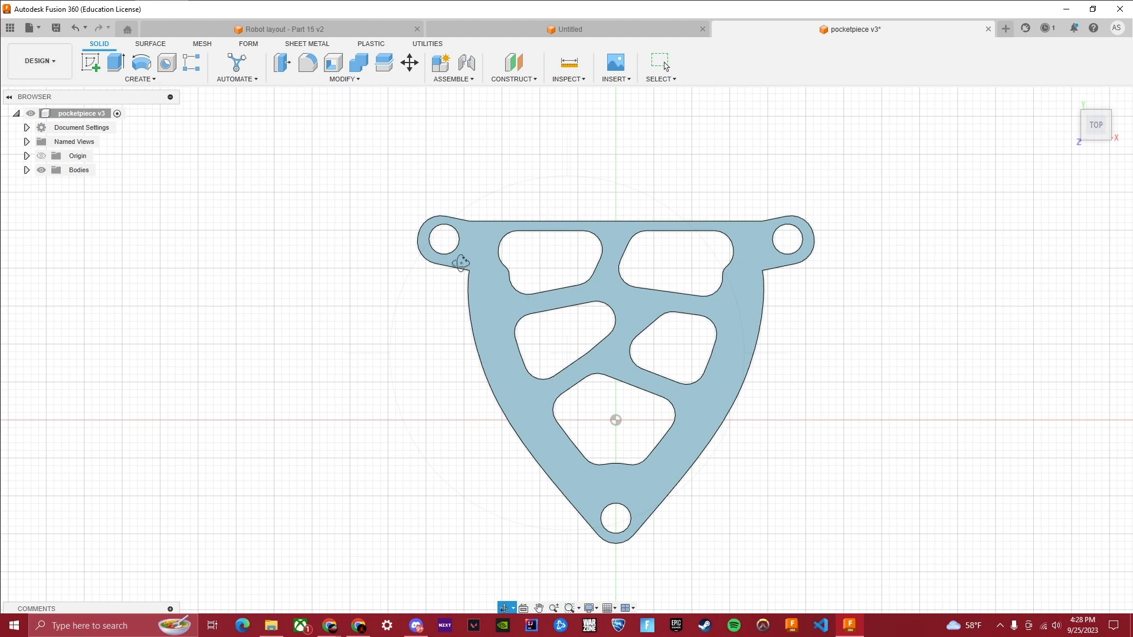
- Switch to the Manufacture workspace and create a new milling setup for the plate
{"action": "left_click", "coordinate": [54, 64]}
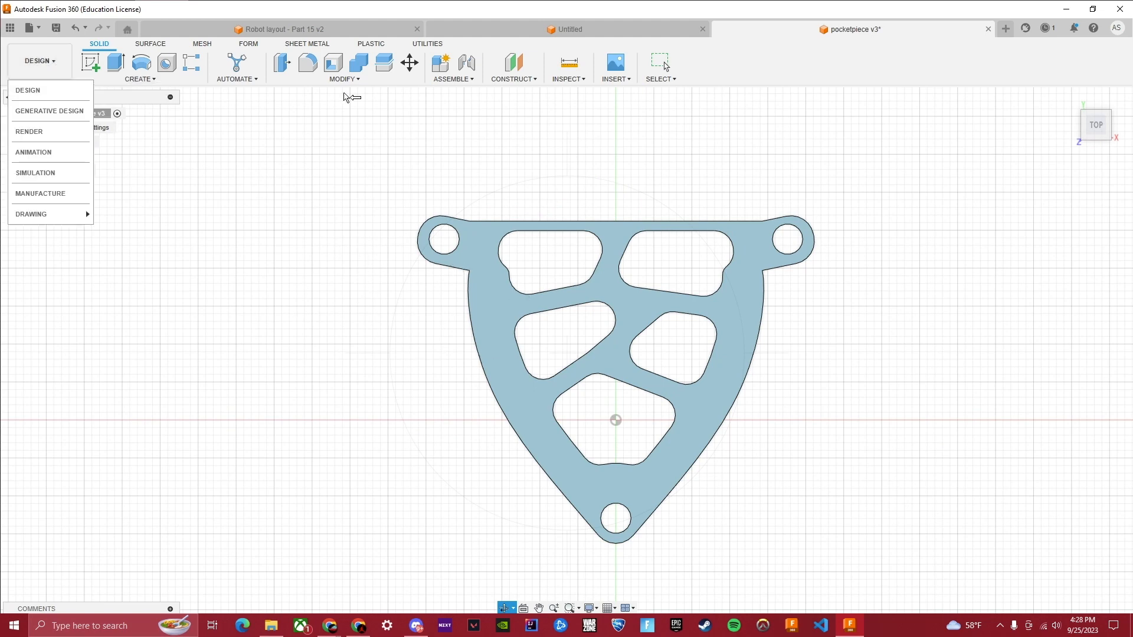
{"action": "left_click", "coordinate": [42, 194]}
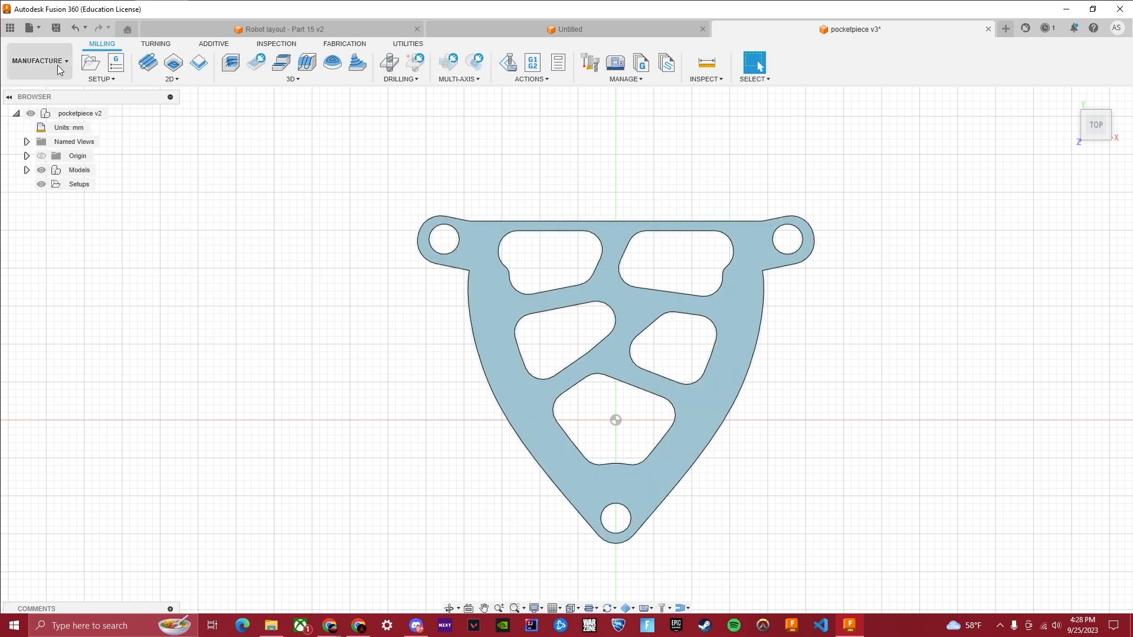
{"action": "middle_click_drag", "start_coordinate": [870, 342], "coordinate": [784, 310]}
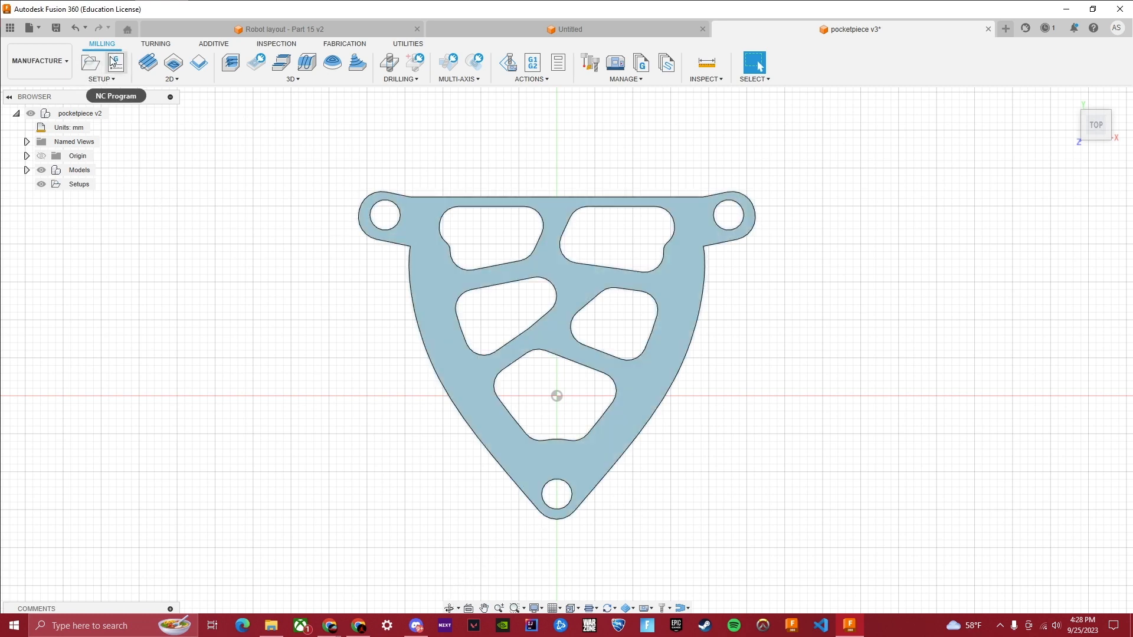
{"action": "left_click", "coordinate": [91, 63]}
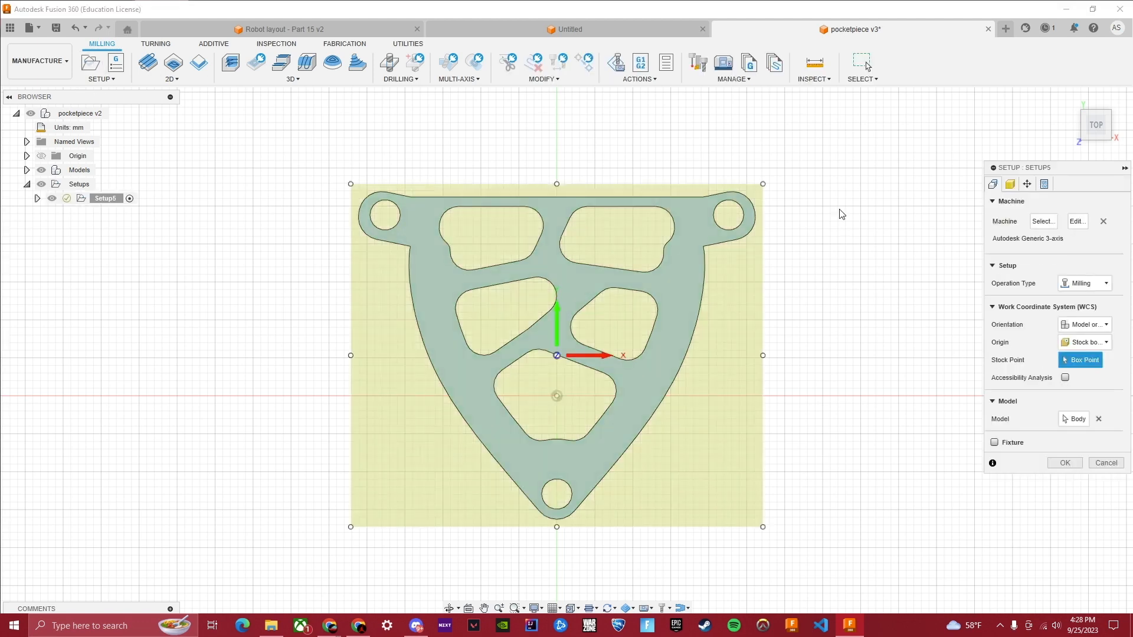
- Clear the setup's preassigned machine and look through the machine library's document, local, linked and Fusion 360 folders
{"action": "left_click", "coordinate": [1103, 222]}
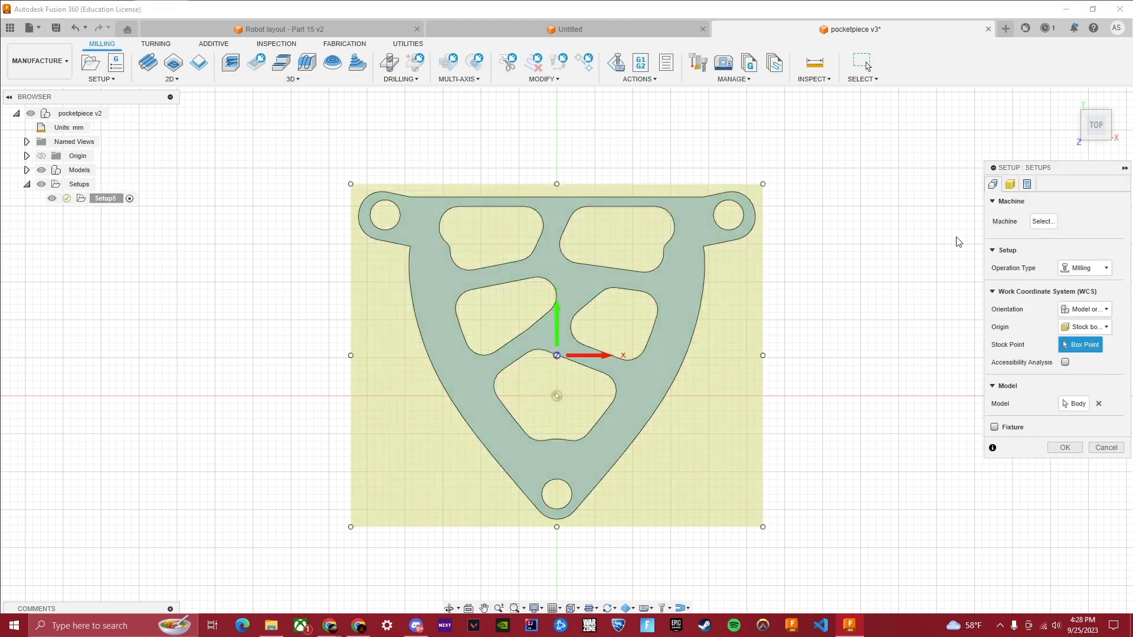
{"action": "left_click", "coordinate": [1041, 222]}
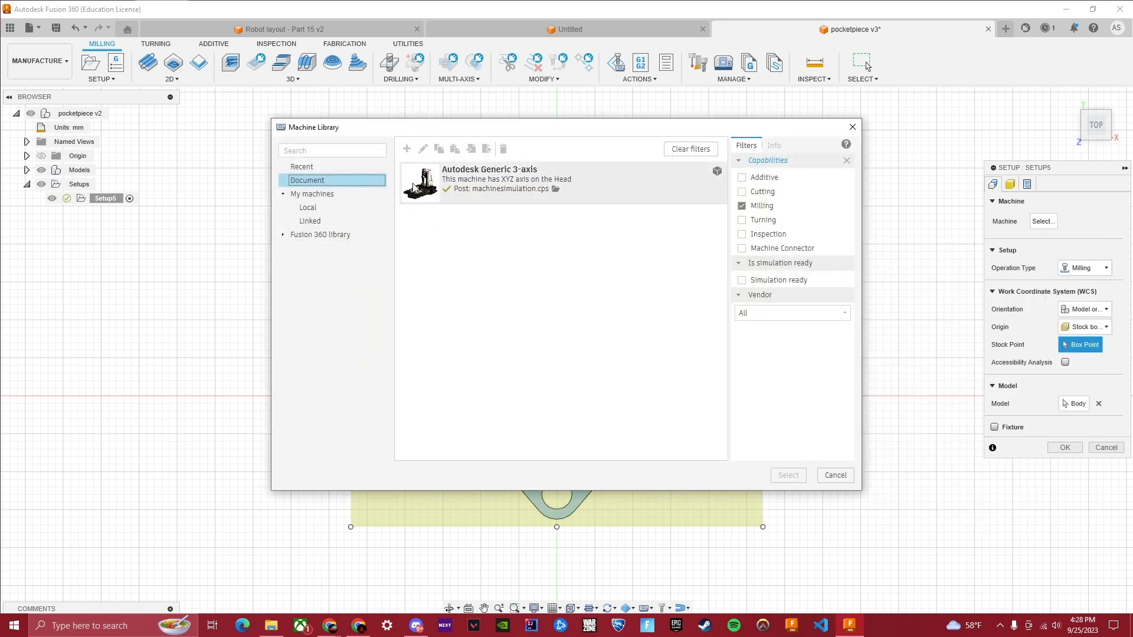
{"action": "left_click", "coordinate": [301, 167]}
{"action": "left_click", "coordinate": [307, 180]}
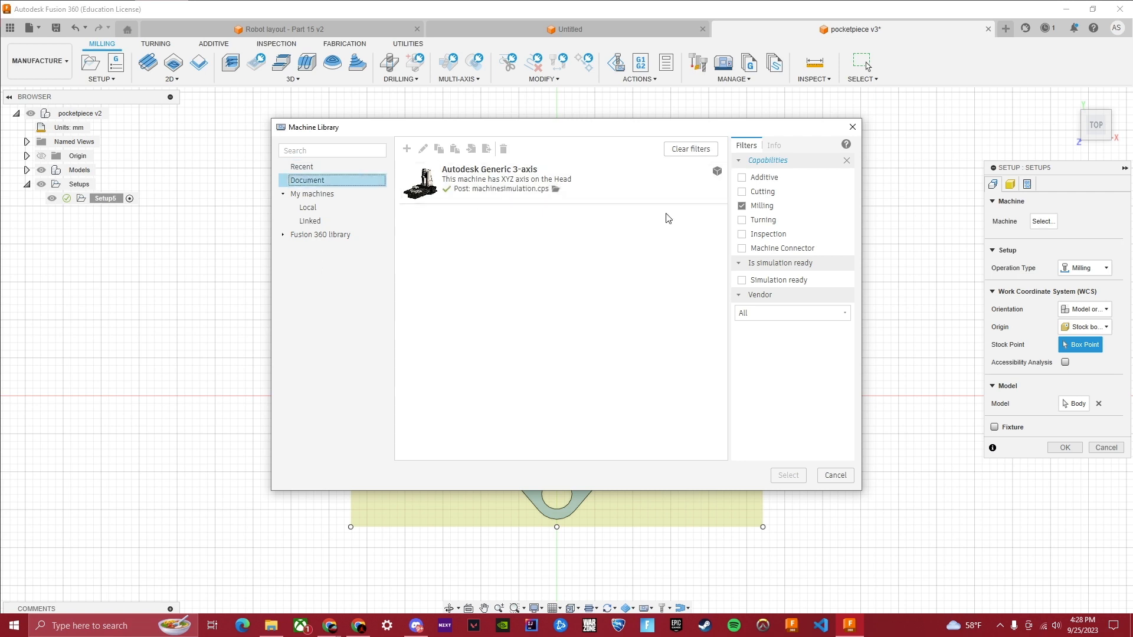
{"action": "left_click", "coordinate": [313, 208]}
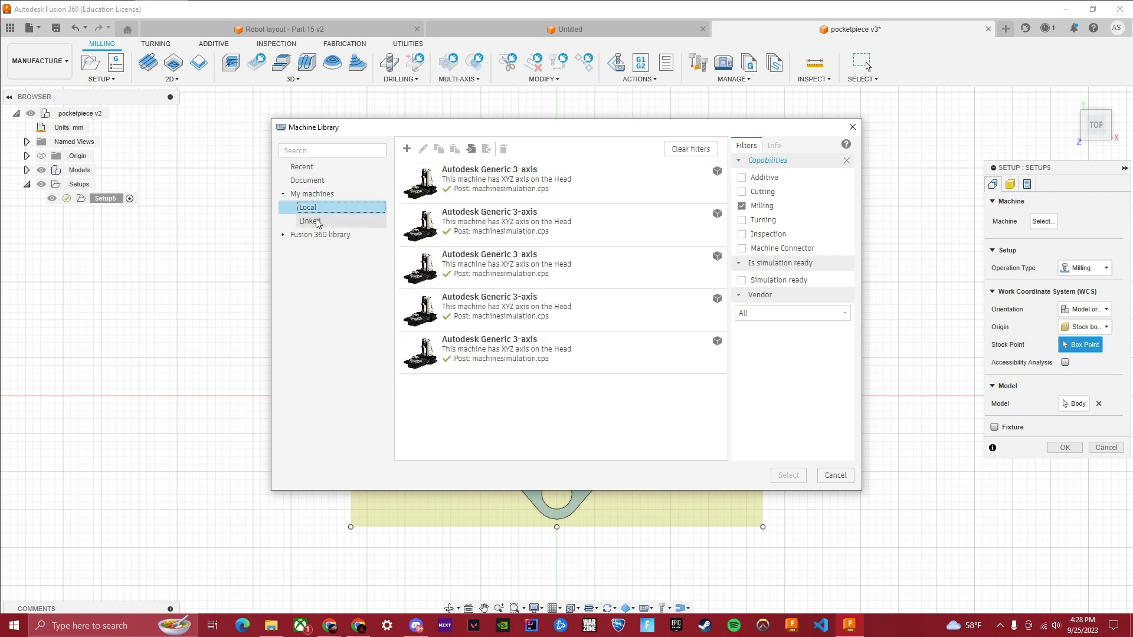
{"action": "left_click", "coordinate": [310, 221]}
{"action": "left_click", "coordinate": [319, 194]}
{"action": "left_click", "coordinate": [284, 234]}
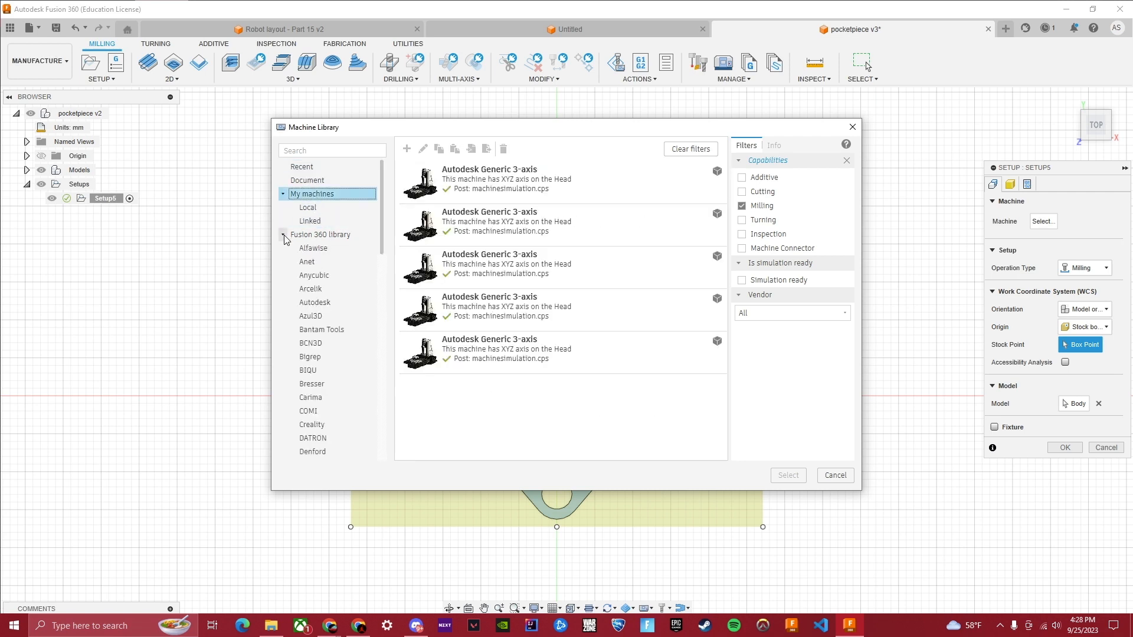
{"action": "left_click", "coordinate": [284, 235]}
- Assign the recently used Autodesk Generic 3-axis machine from the Fusion 360 library and save its downloaded model in Admin Project
{"action": "left_click", "coordinate": [302, 167]}
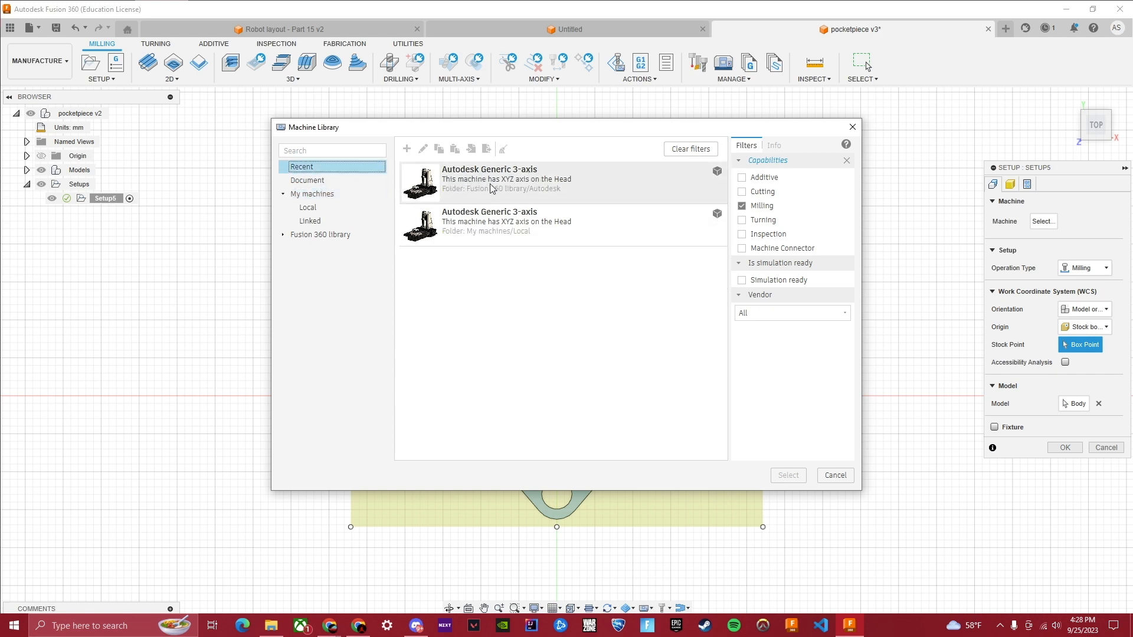
{"action": "left_click", "coordinate": [491, 188]}
{"action": "left_click", "coordinate": [788, 475]}
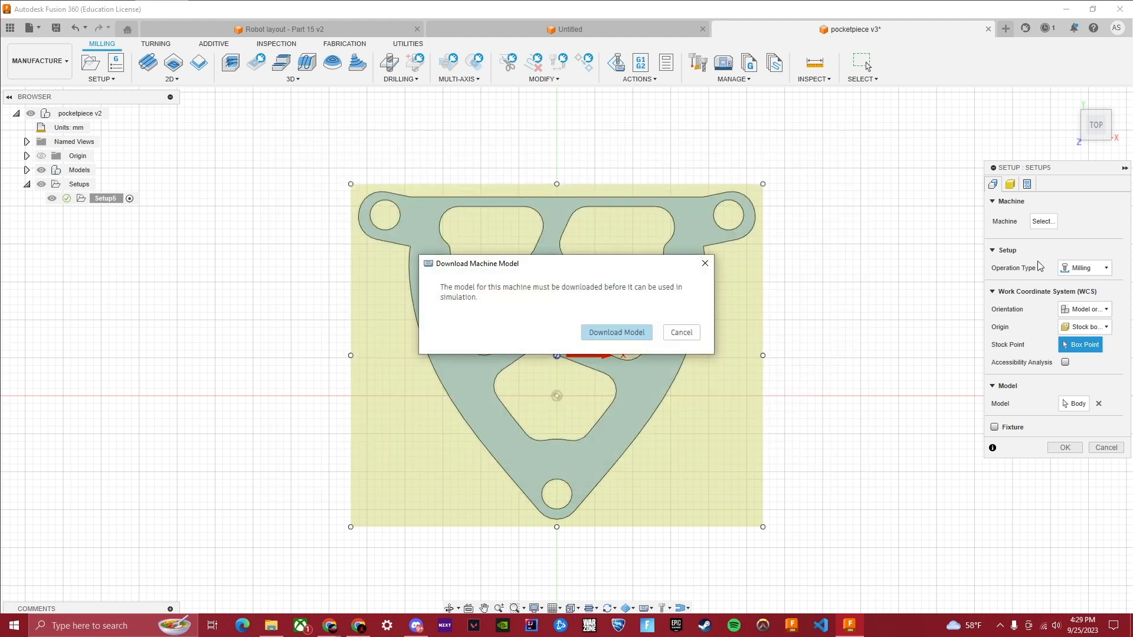
{"action": "left_click", "coordinate": [617, 332]}
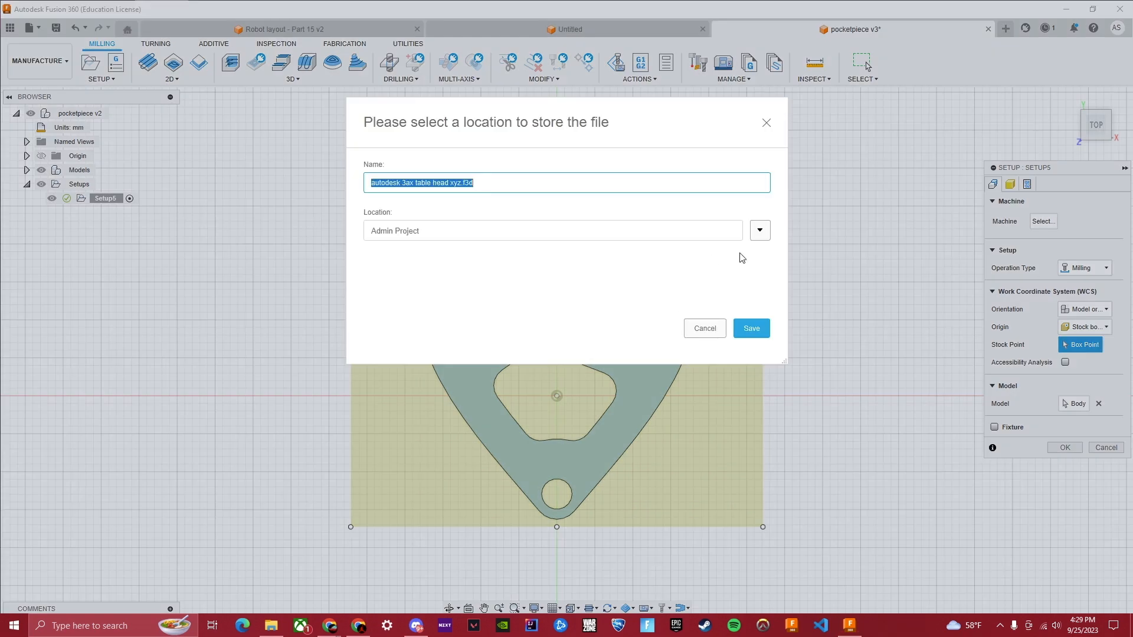
{"action": "left_click", "coordinate": [739, 326]}
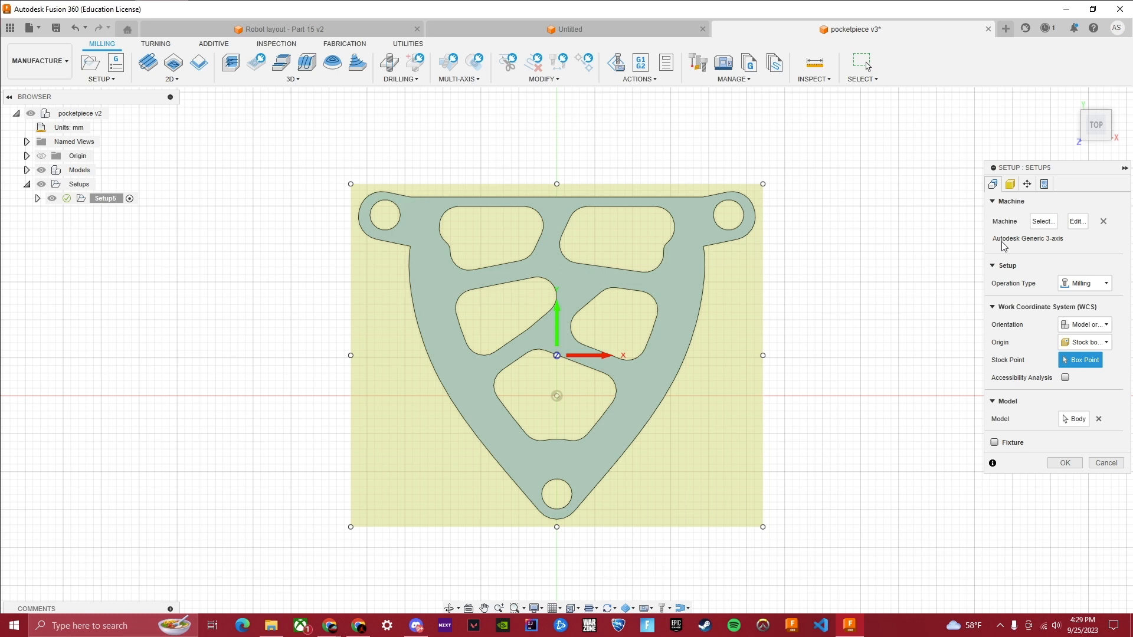
- Set the work coordinate origin to the model box point at the plate's upper-left corner in top view and finish the setup
{"action": "left_click", "coordinate": [1084, 343]}
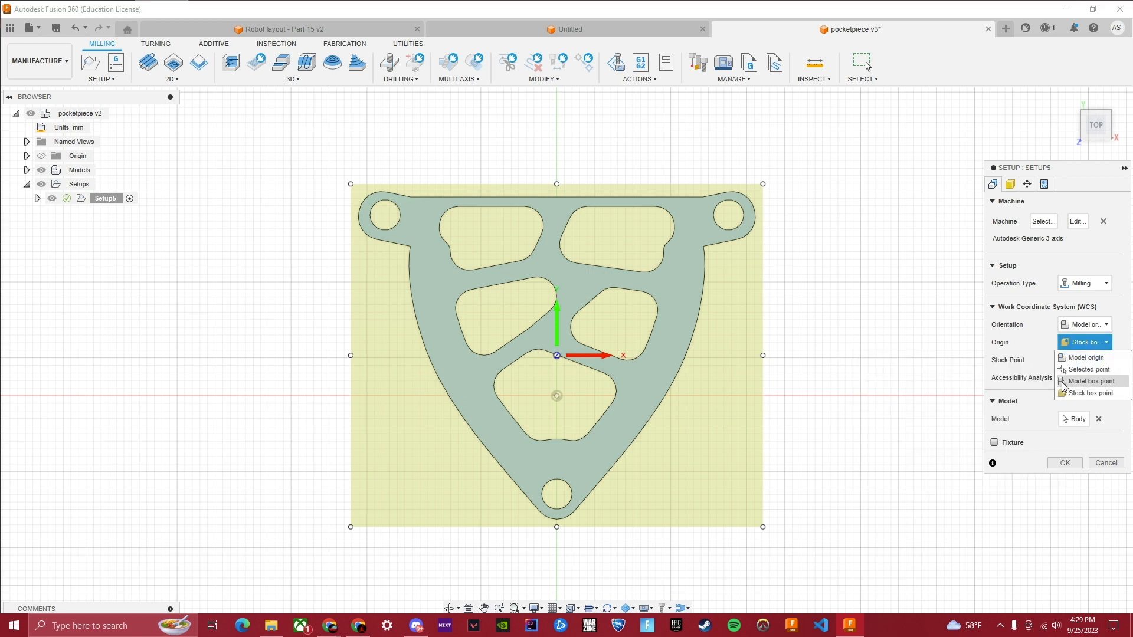
{"action": "left_click", "coordinate": [1091, 381]}
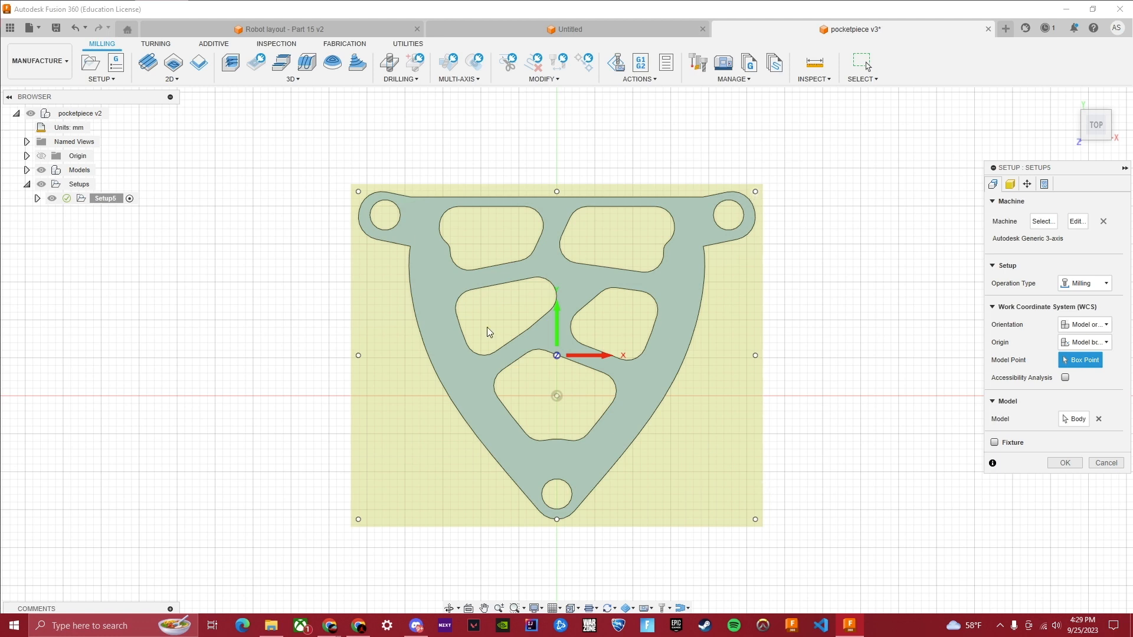
{"action": "left_click", "coordinate": [358, 191]}
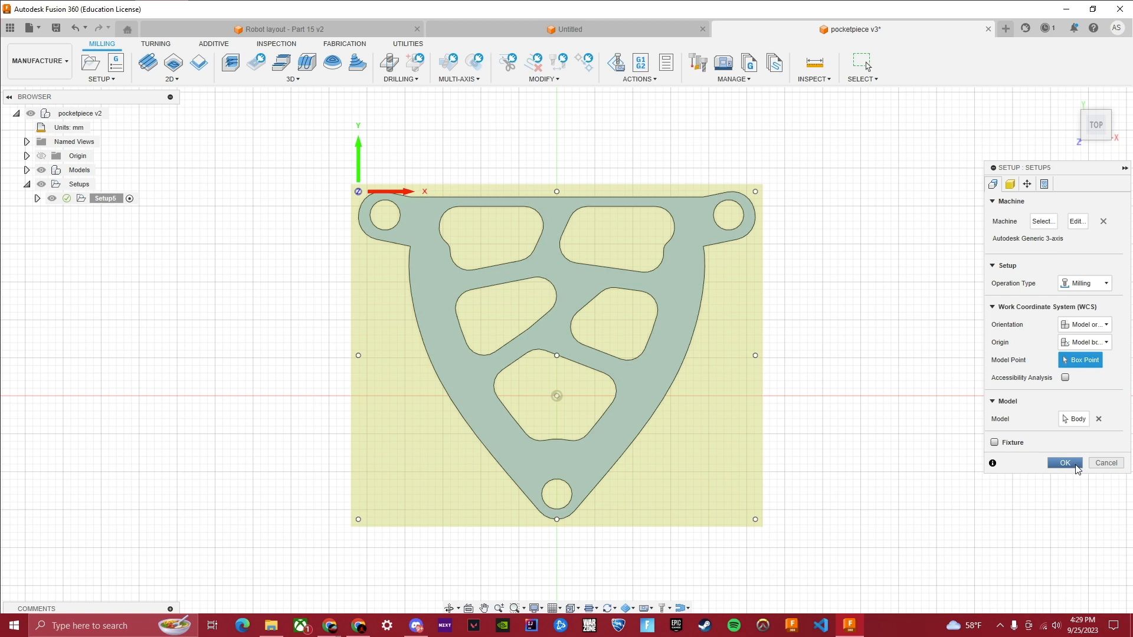
{"action": "left_click", "coordinate": [1064, 463]}
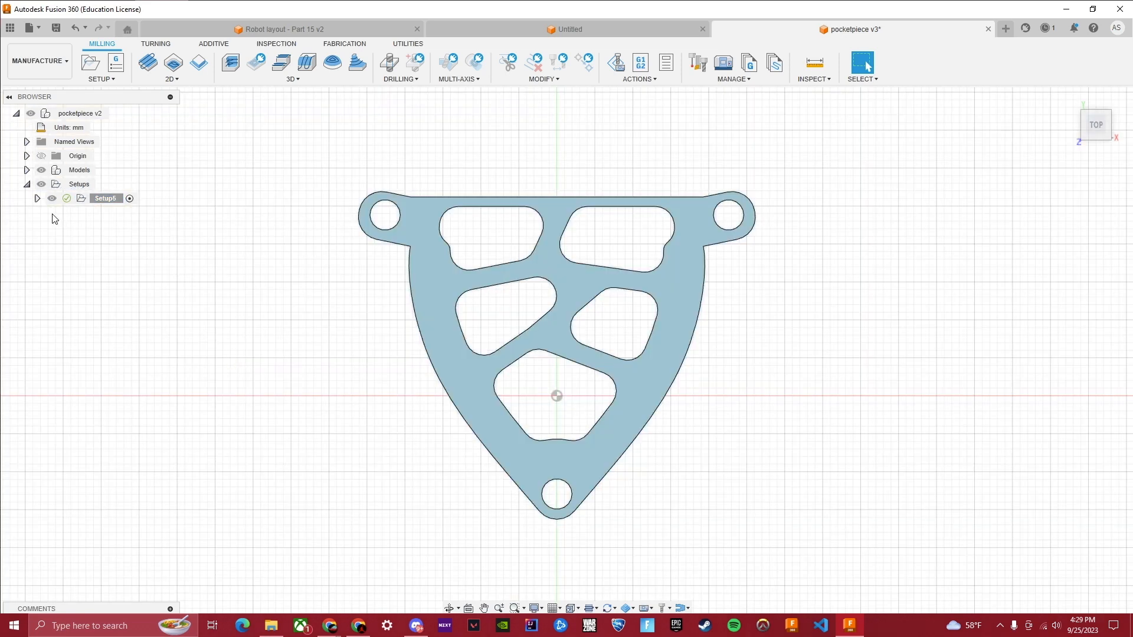
- Add a 2D Bore operation to the new setup
{"action": "left_click", "coordinate": [37, 198]}
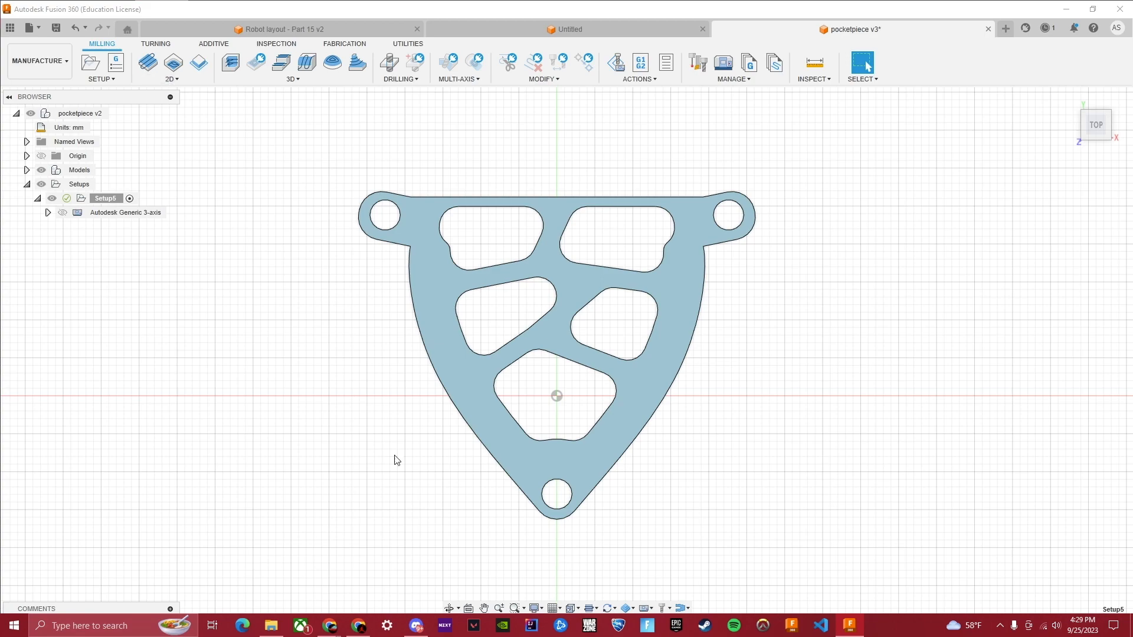
{"action": "left_click", "coordinate": [449, 607]}
{"action": "left_click_drag", "start_coordinate": [729, 450], "coordinate": [691, 382]}
{"action": "key", "text": "Escape"}
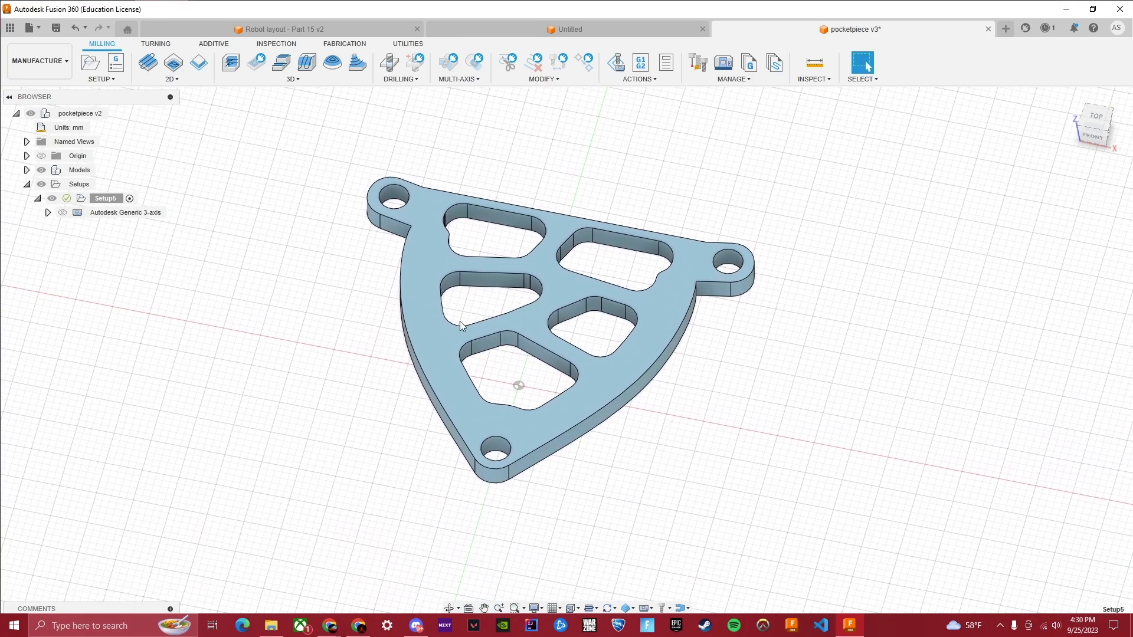
{"action": "left_click", "coordinate": [175, 82]}
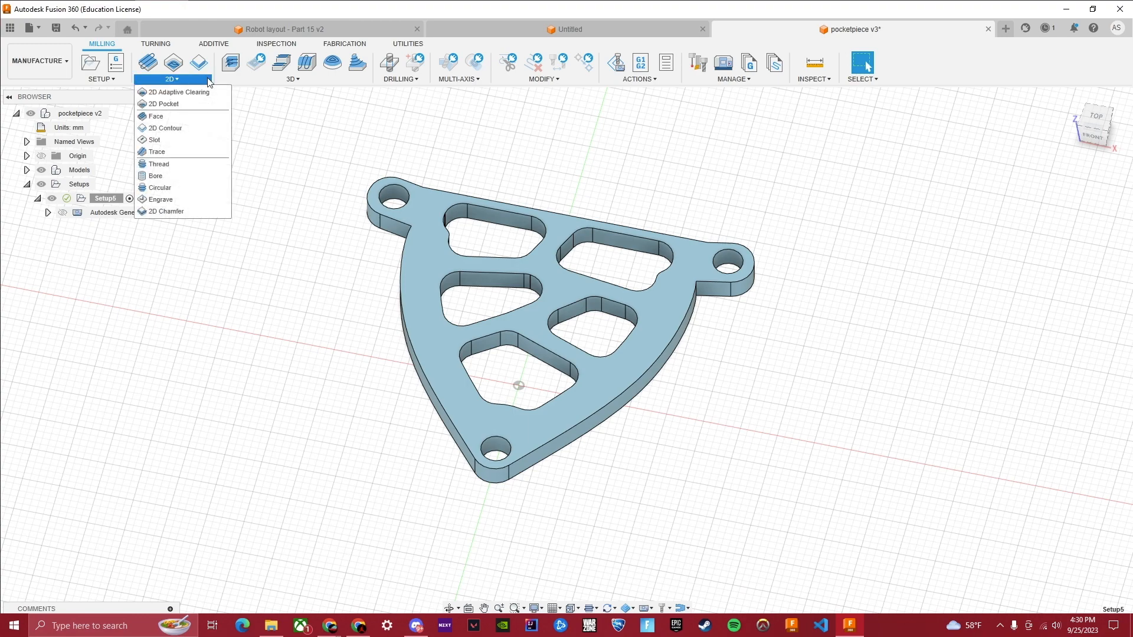
{"action": "left_click", "coordinate": [161, 176]}
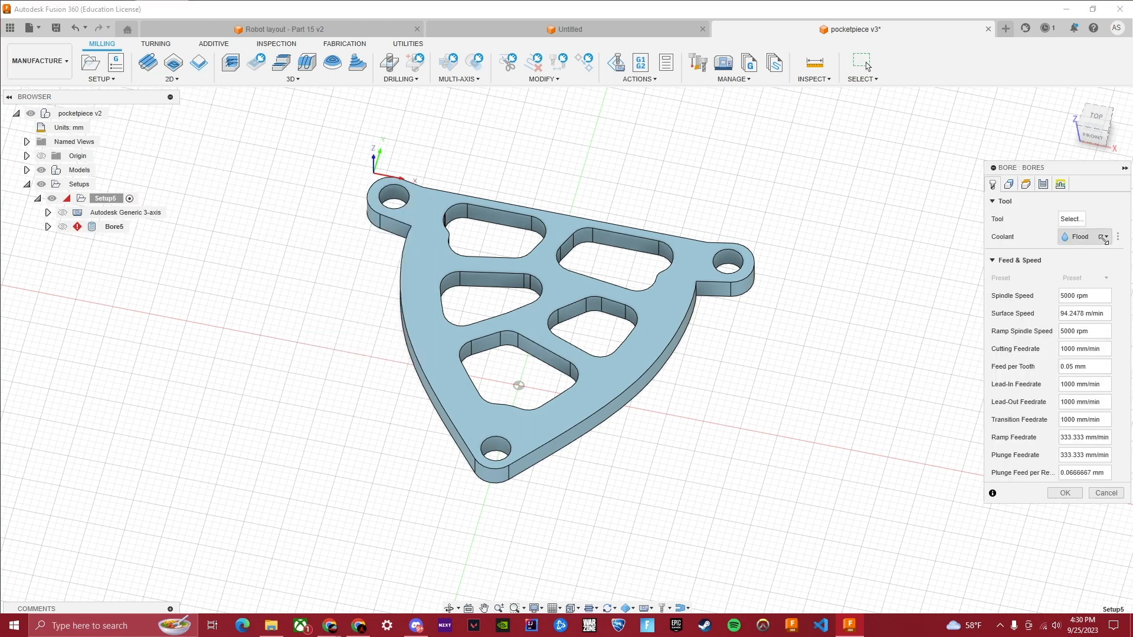
- Assign the document's first 4 mm flat end mill to the bore operation with its aluminum cutting data
{"action": "left_click", "coordinate": [1069, 218]}
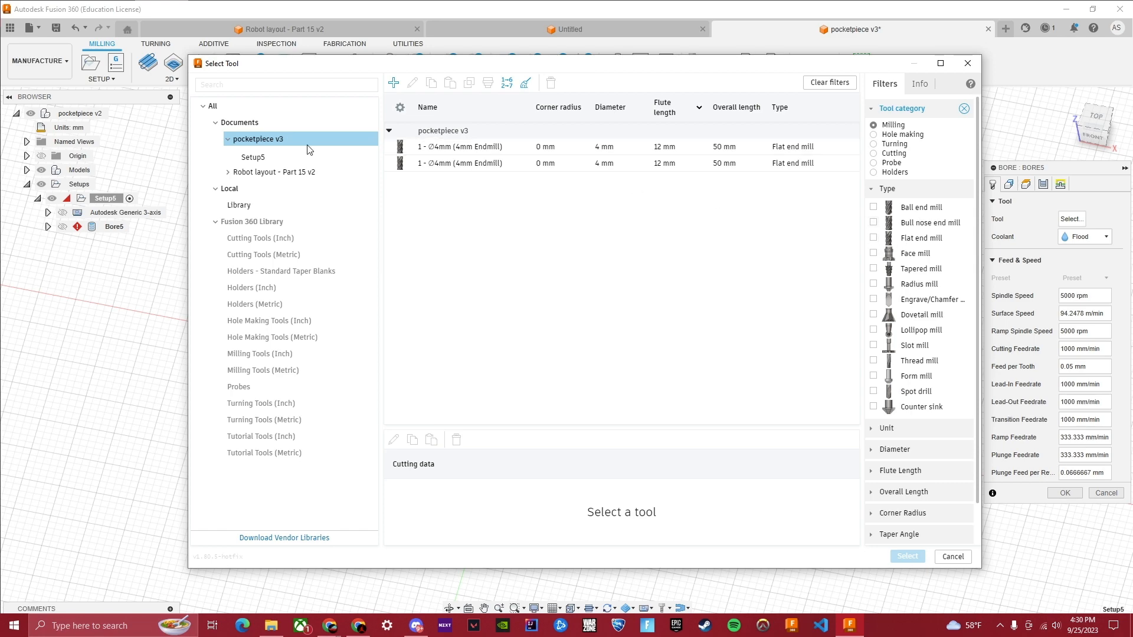
{"action": "left_click", "coordinate": [463, 147]}
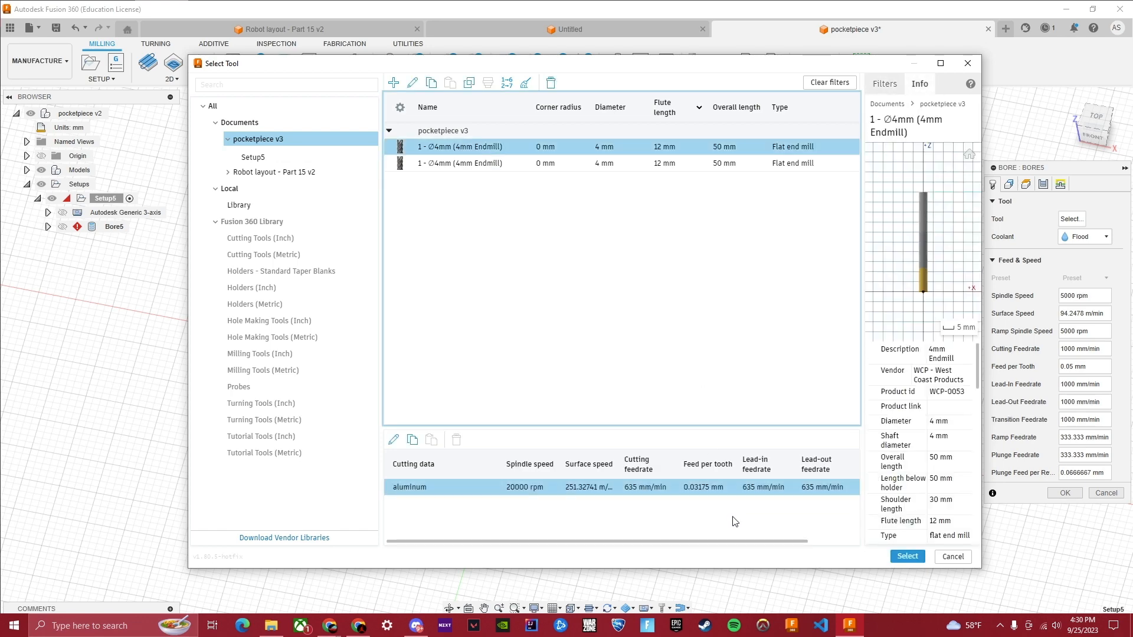
{"action": "left_click_drag", "start_coordinate": [738, 540], "coordinate": [615, 538]}
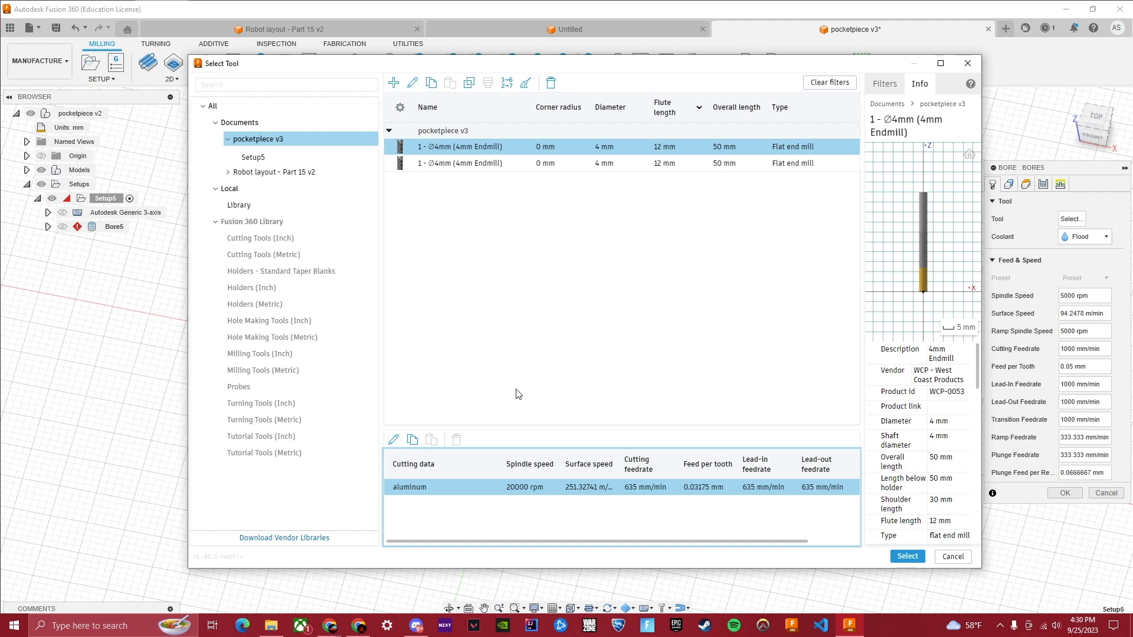
{"action": "left_click", "coordinate": [477, 386]}
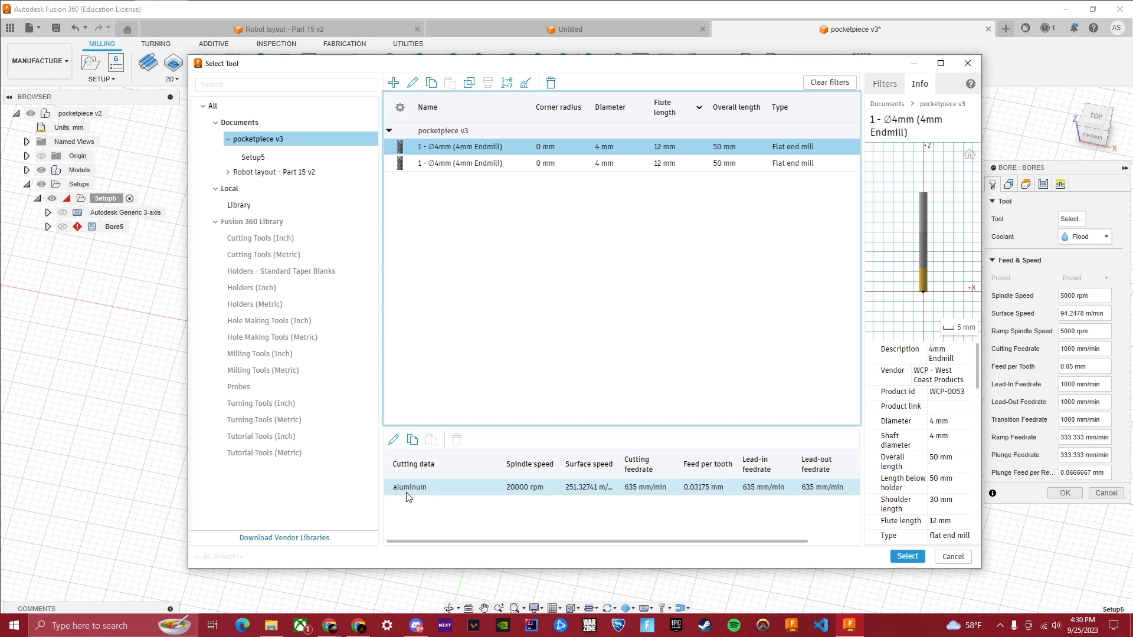
{"action": "left_click", "coordinate": [389, 496]}
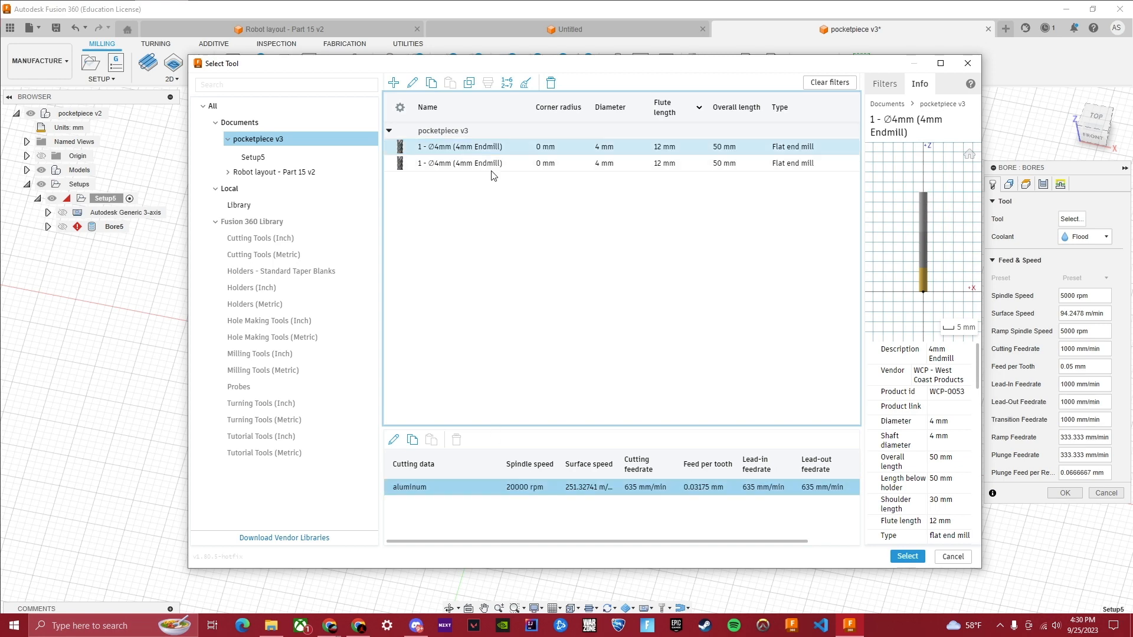
{"action": "left_click", "coordinate": [907, 557]}
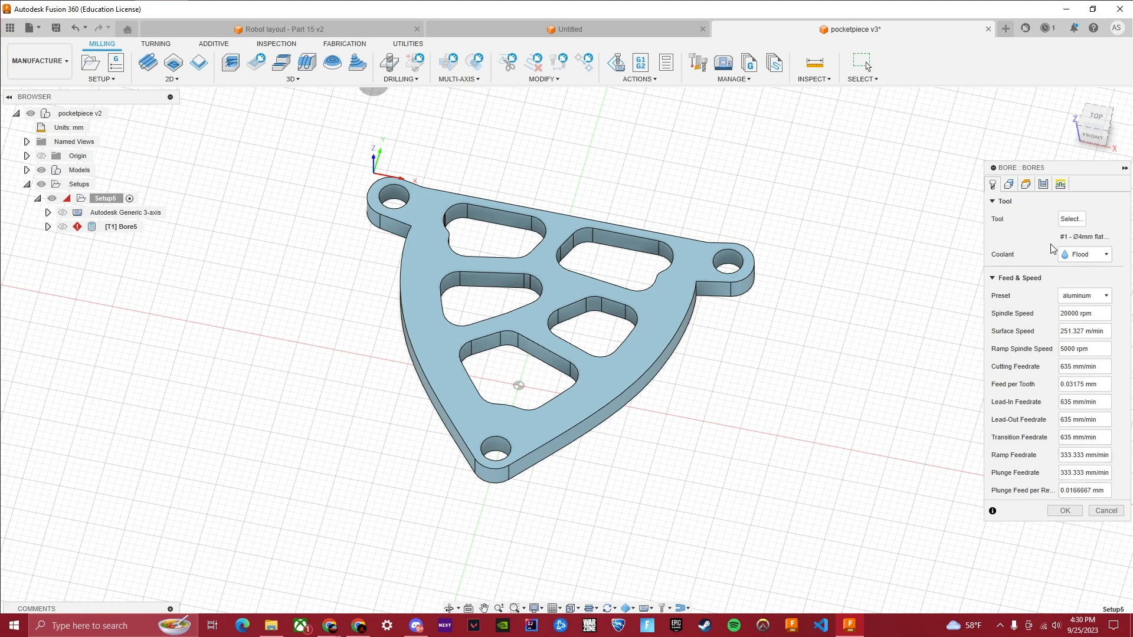
- Select the circular faces of the three corner holes as the bore operation's geometry
{"action": "left_click", "coordinate": [1009, 185]}
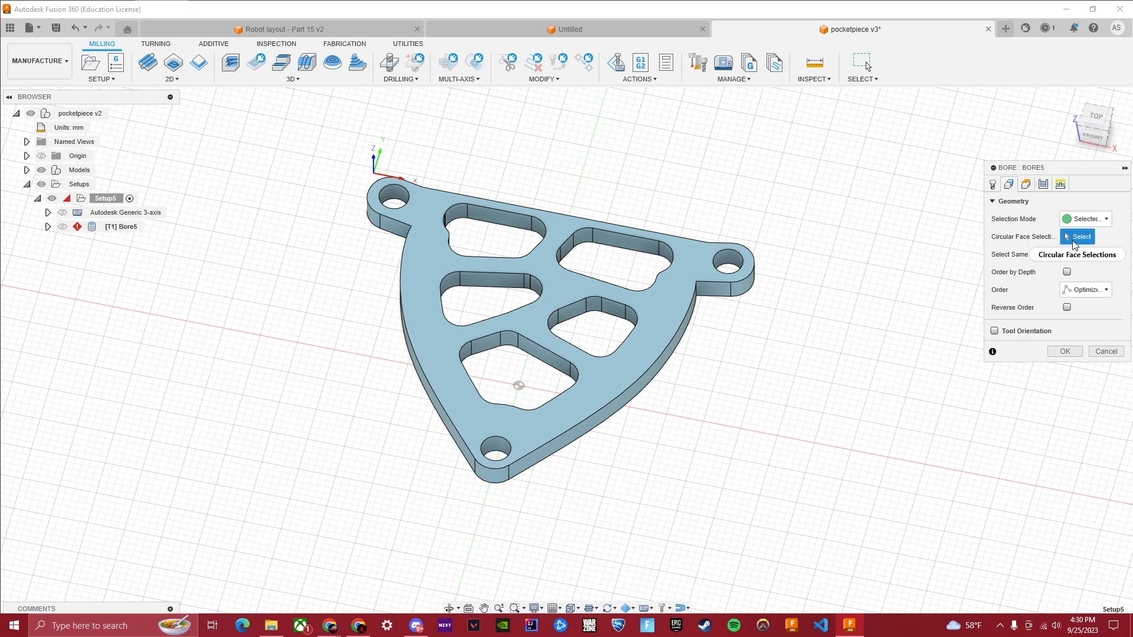
{"action": "left_click", "coordinate": [394, 198]}
{"action": "left_click", "coordinate": [735, 261]}
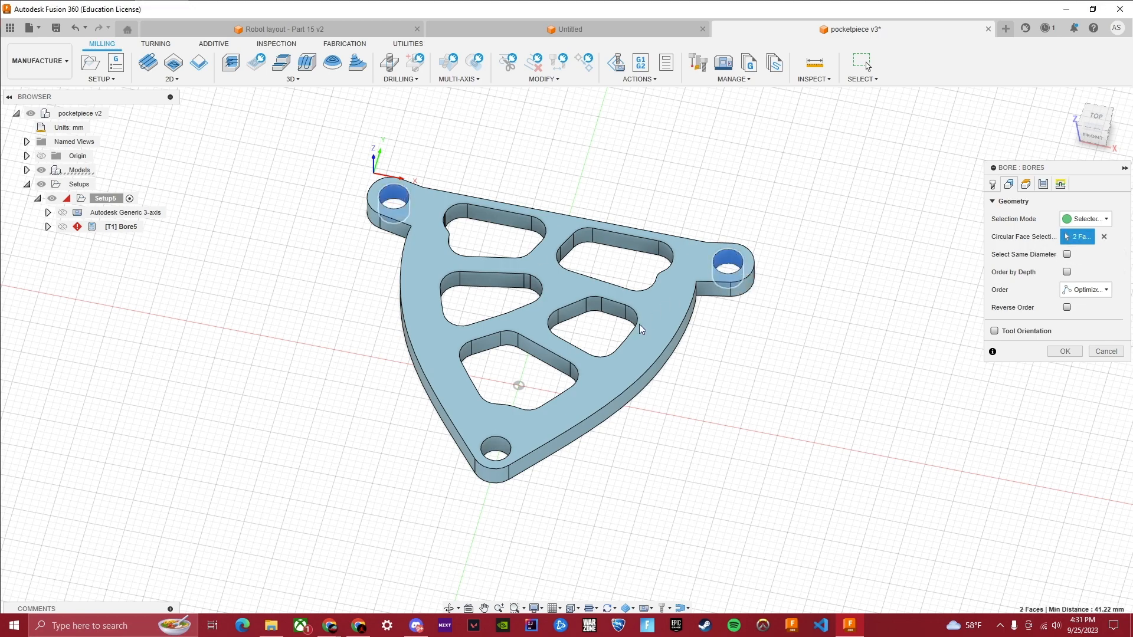
{"action": "left_click", "coordinate": [496, 447]}
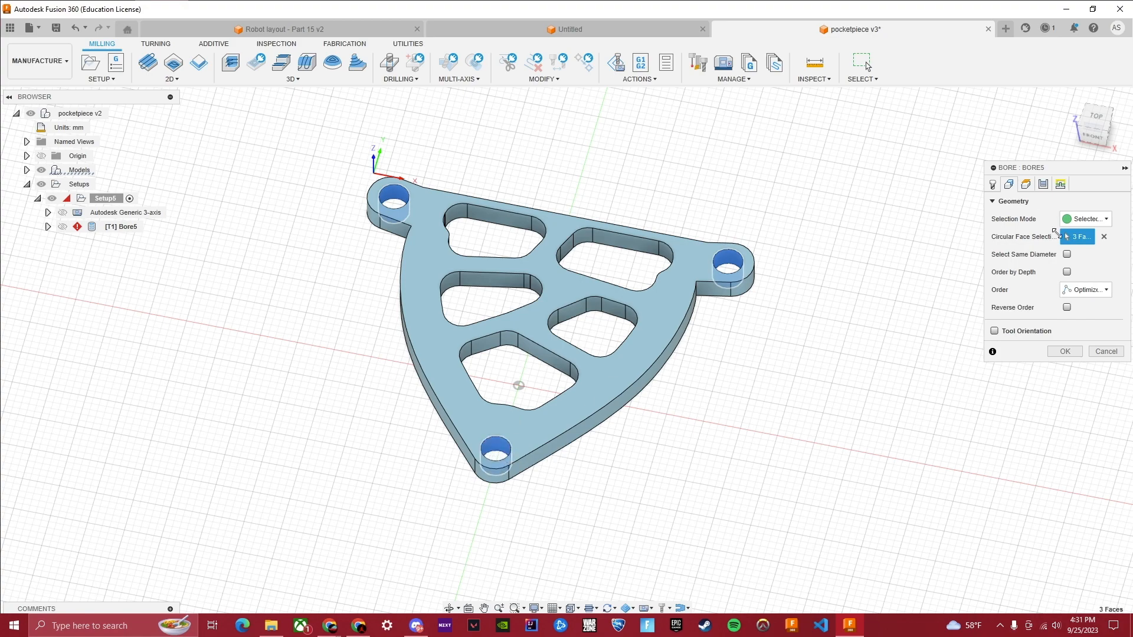
{"action": "middle_click_drag", "start_coordinate": [734, 373], "coordinate": [763, 395]}
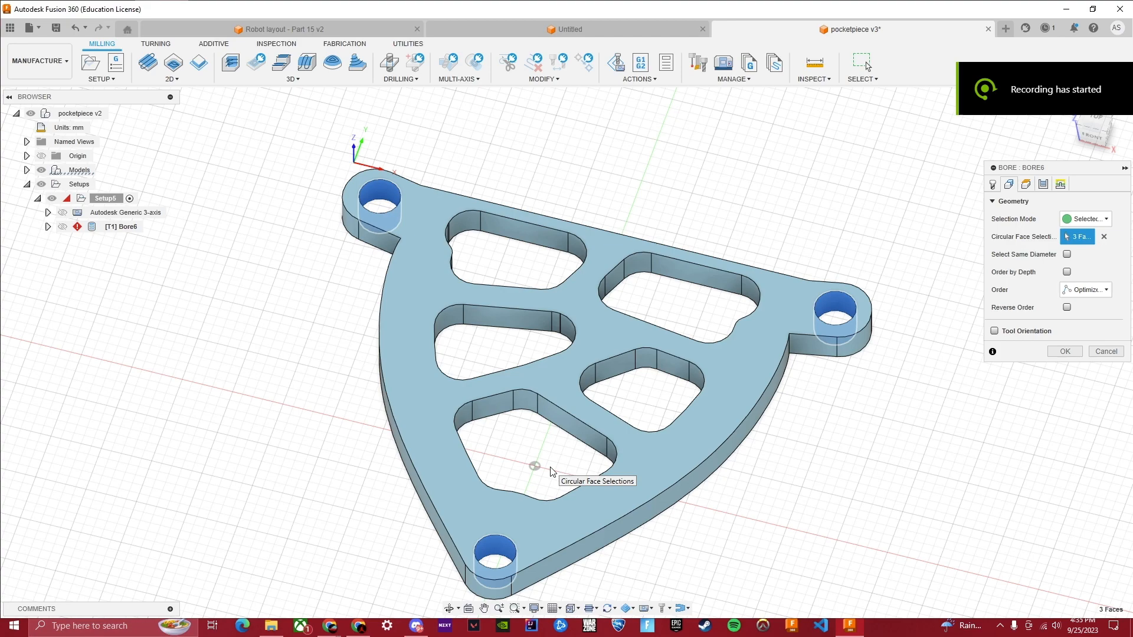
- Set the bore's clearance height offset to 15 mm, retract height offset to 7 mm and bottom height offset to -1 mm
{"action": "left_click", "coordinate": [1026, 185]}
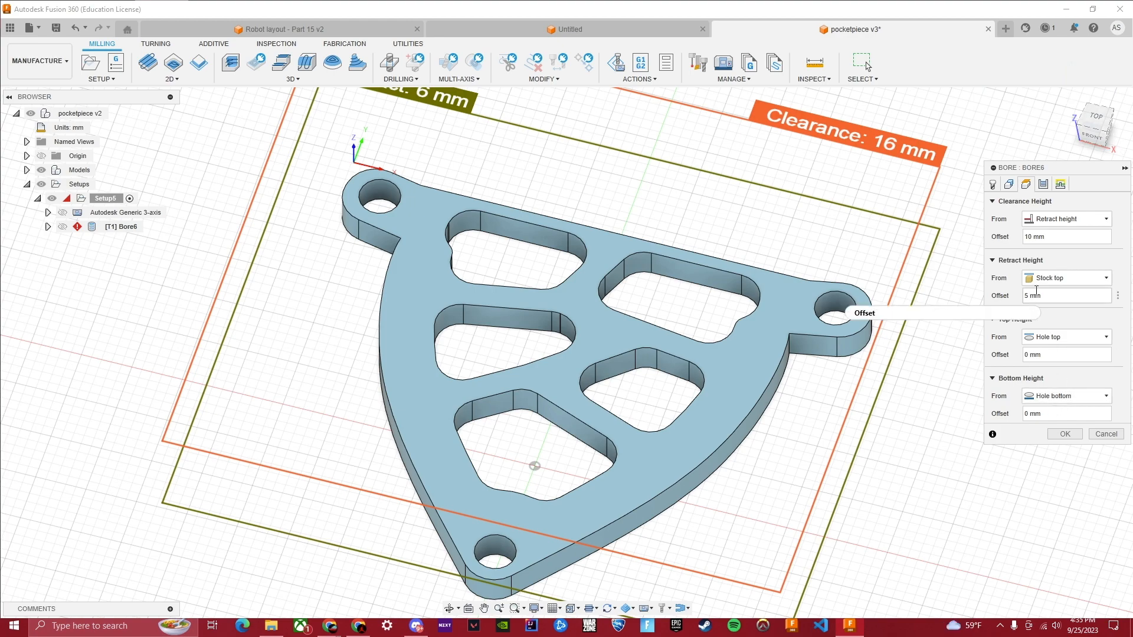
{"action": "left_click", "coordinate": [1028, 237]}
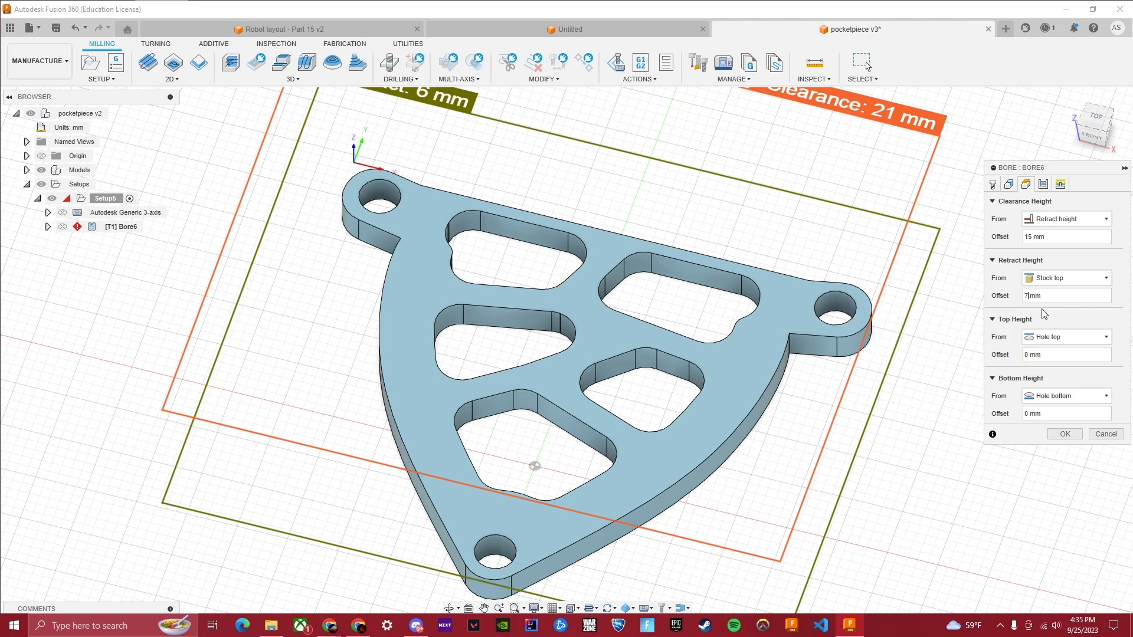
{"action": "left_click", "coordinate": [1031, 415]}
{"action": "key", "text": "BackSpace"}
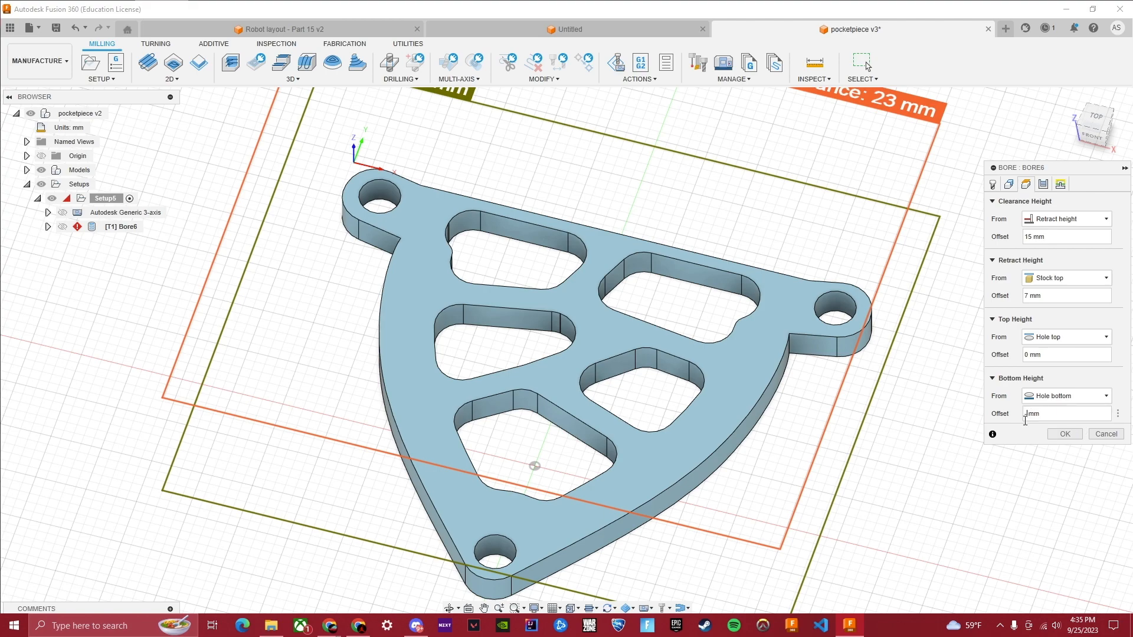
{"action": "type", "text": "-1"}
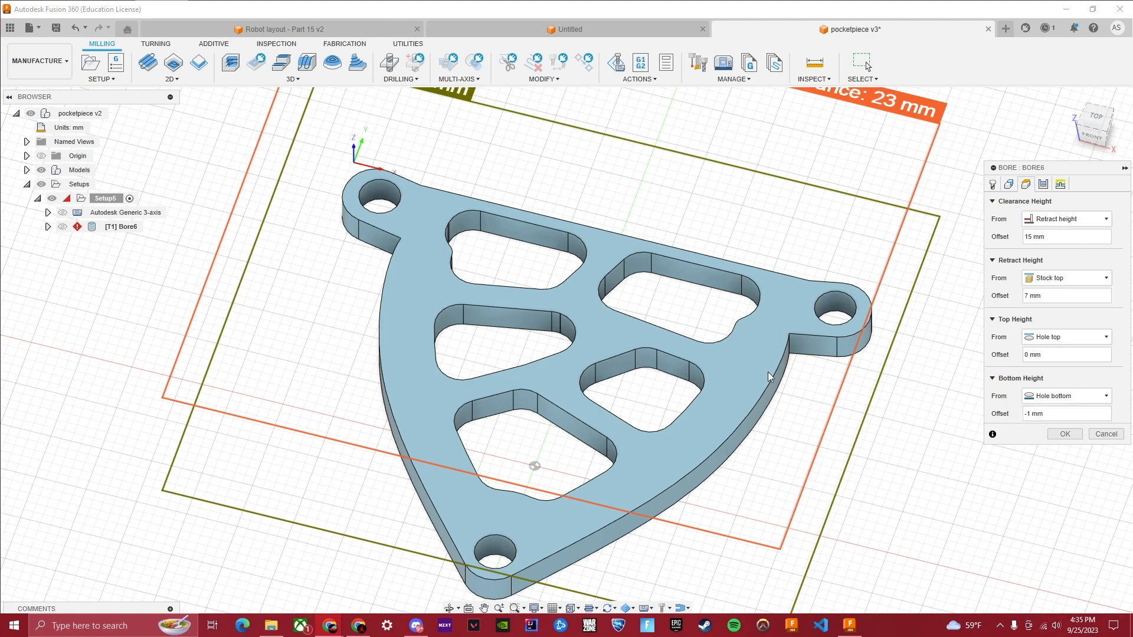
{"action": "scroll", "coordinate": [731, 355], "scroll_direction": "down", "scroll_amount": 3}
{"action": "middle_click_drag", "start_coordinate": [734, 338], "coordinate": [717, 370]}
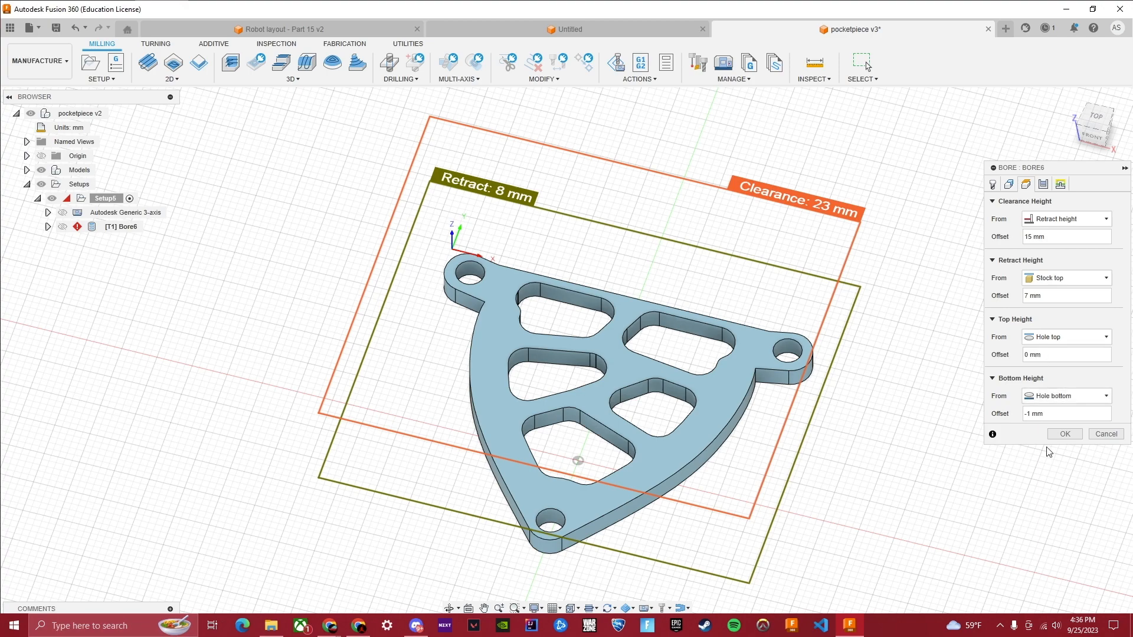
- Enable multiple passes with 1 stepover for the bore and set its radial stock to leave to -0.01 mm
{"action": "left_click", "coordinate": [1046, 189]}
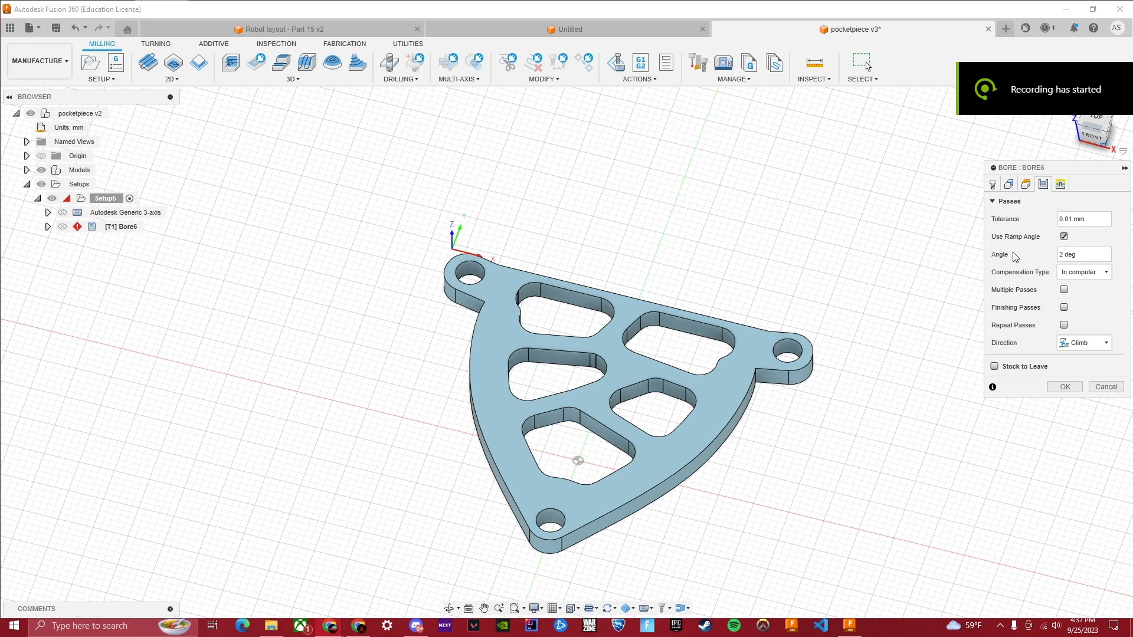
{"action": "left_click", "coordinate": [1064, 289]}
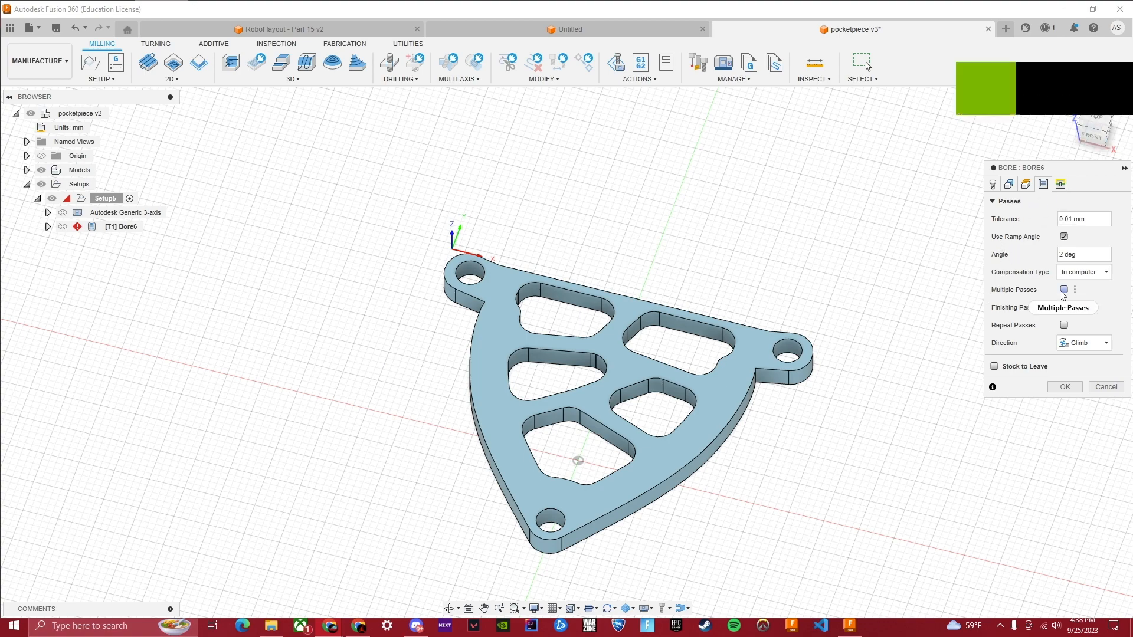
{"action": "left_click", "coordinate": [1074, 312]}
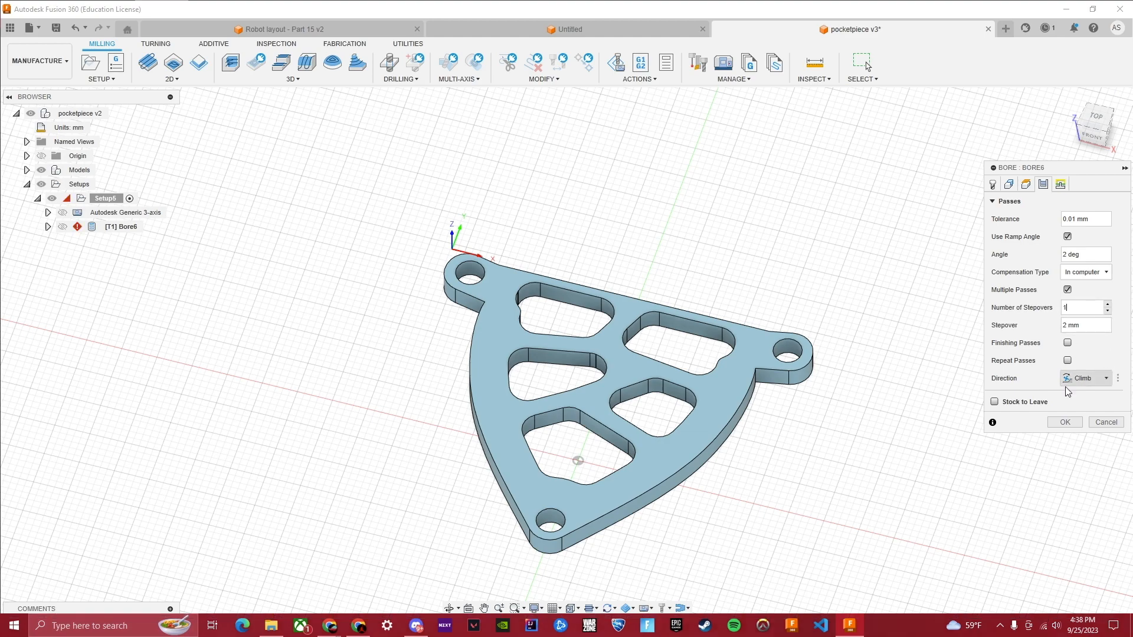
{"action": "left_click", "coordinate": [994, 402]}
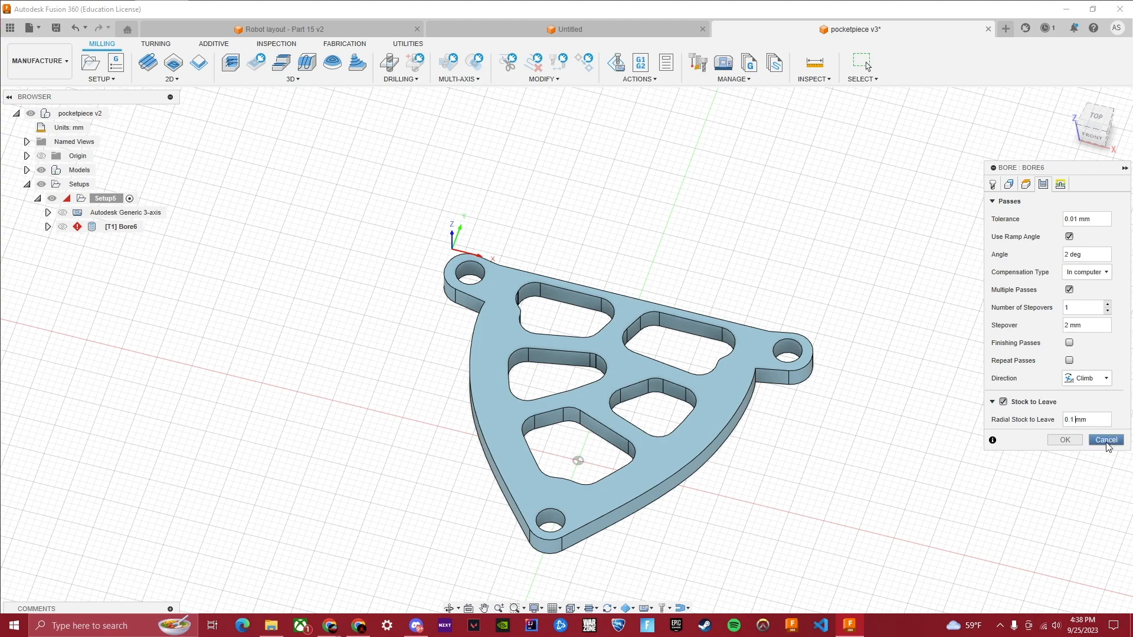
{"action": "key", "text": "BackSpace"}
{"action": "key", "text": "BackSpace"}
{"action": "key", "text": "BackSpace"}
{"action": "type", "text": "-0.01"}
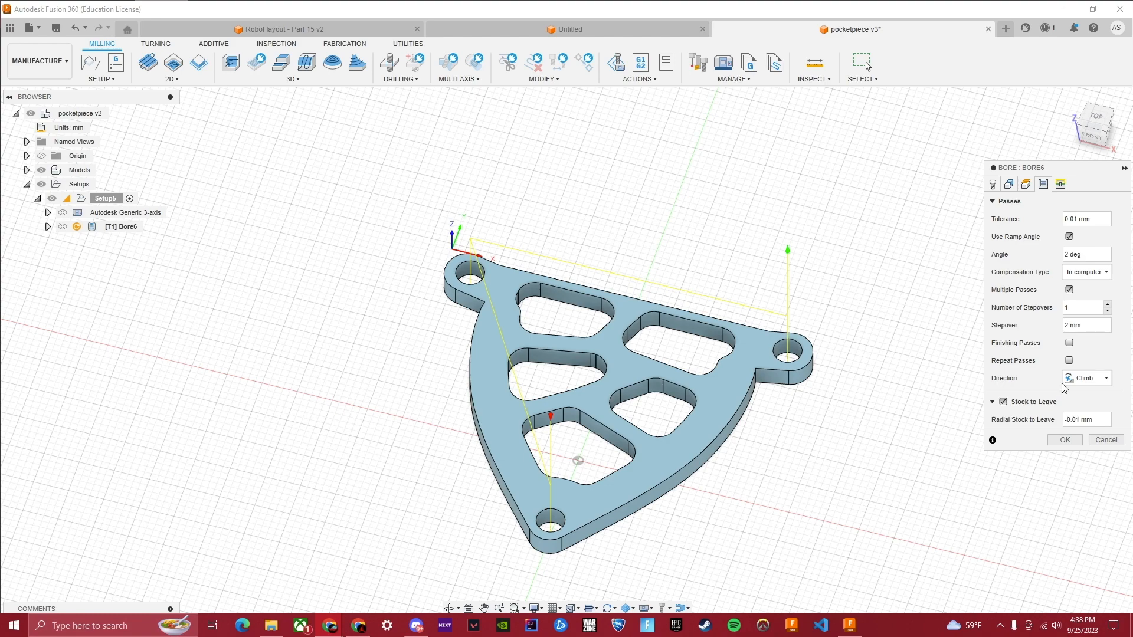
- Set the bore's horizontal and vertical lead-in/out radii and linear lead length to 0, and finish the operation
{"action": "left_click", "coordinate": [1060, 185]}
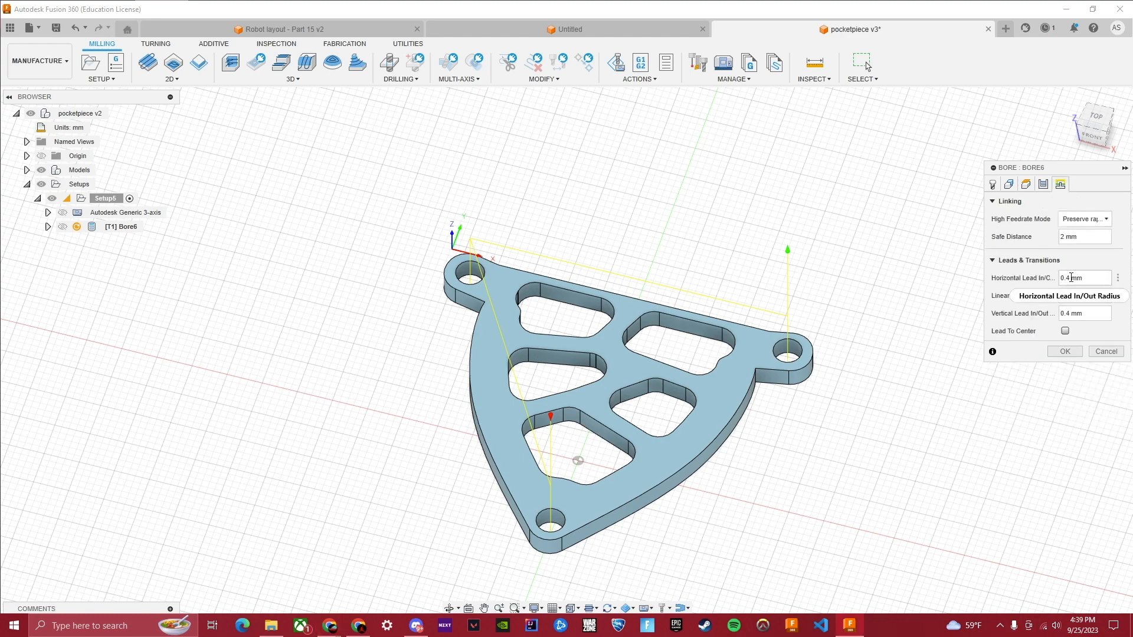
{"action": "mouse_move", "coordinate": [1071, 278]}
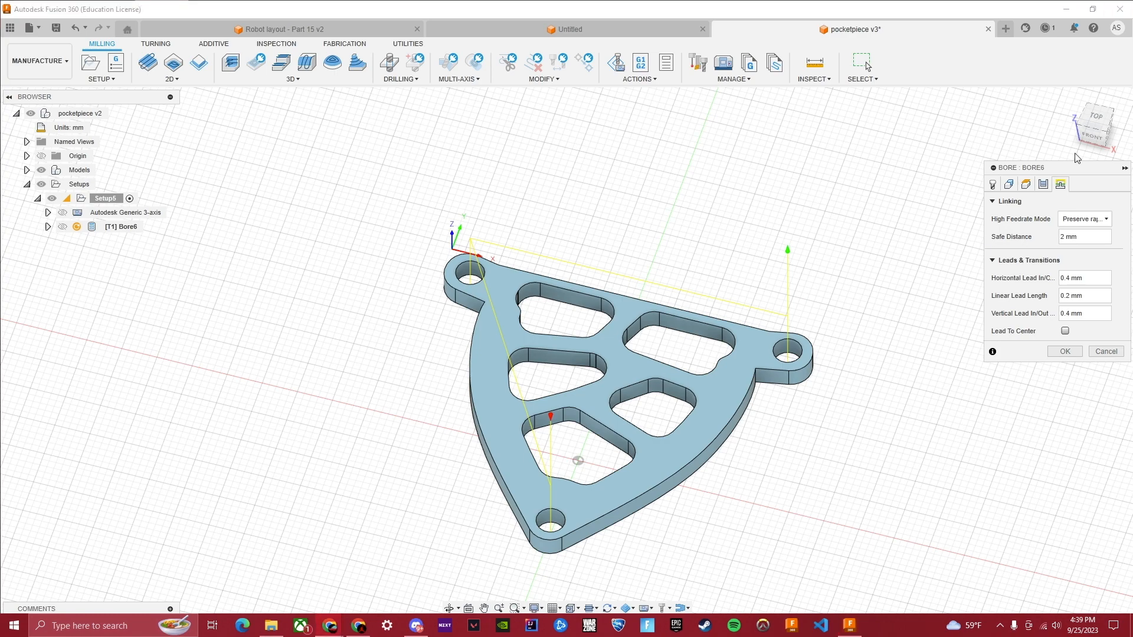
{"action": "double_click", "coordinate": [1071, 277]}
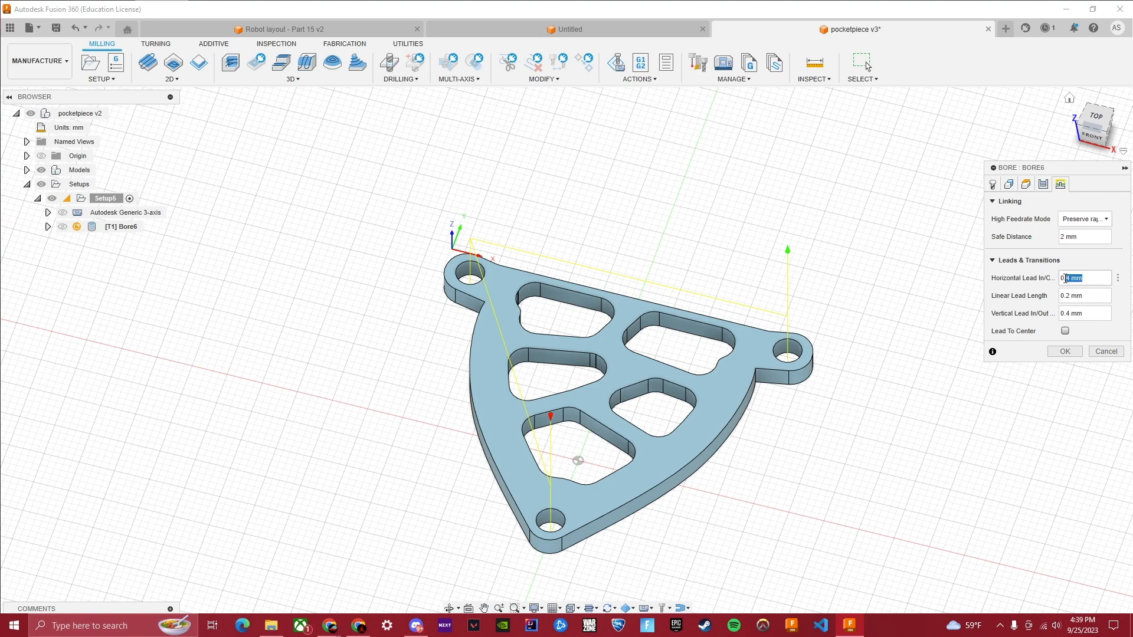
{"action": "type", "text": "0"}
{"action": "double_click", "coordinate": [1086, 294]}
{"action": "type", "text": "0"}
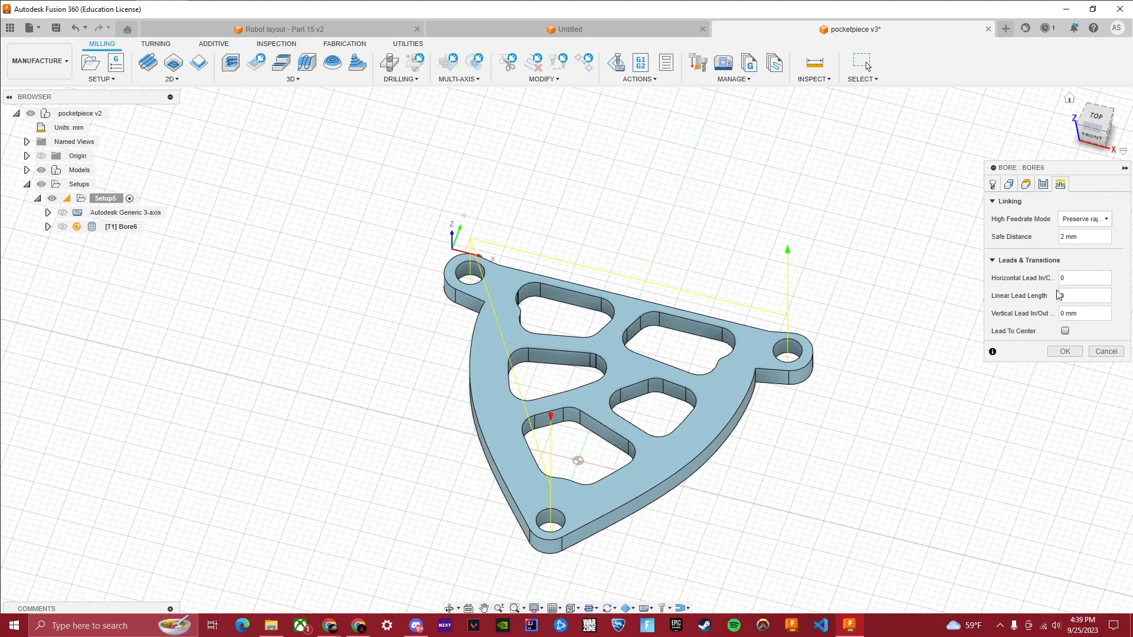
{"action": "left_click", "coordinate": [1063, 353]}
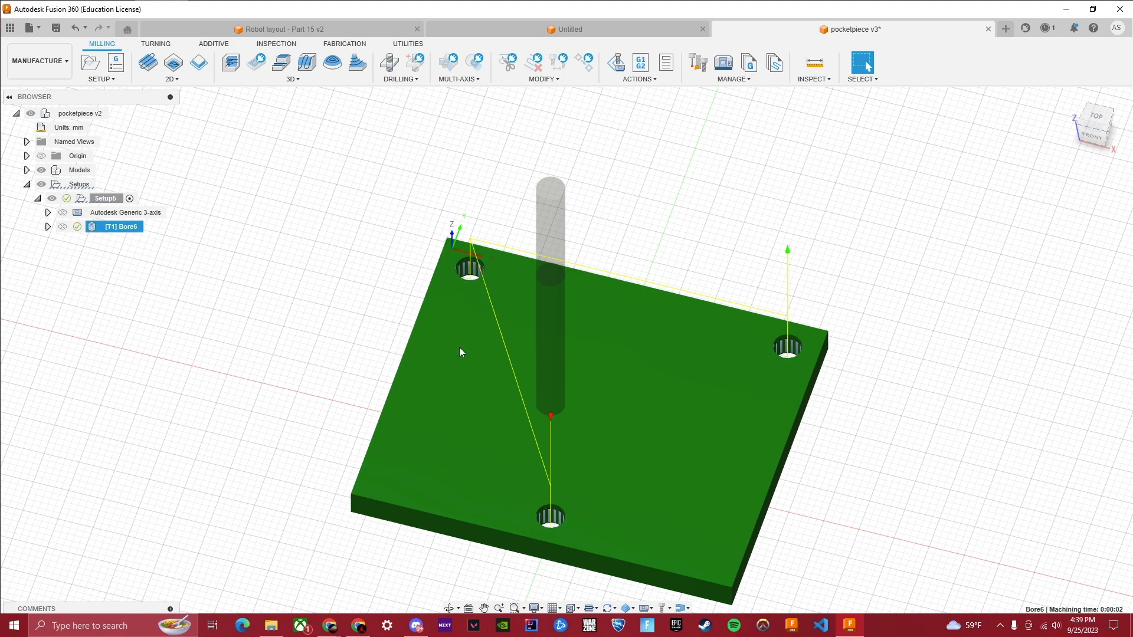
- Add a 2D Contour operation to the setup after the finished bore
{"action": "left_click", "coordinate": [449, 608]}
{"action": "left_click_drag", "start_coordinate": [844, 355], "coordinate": [843, 383]}
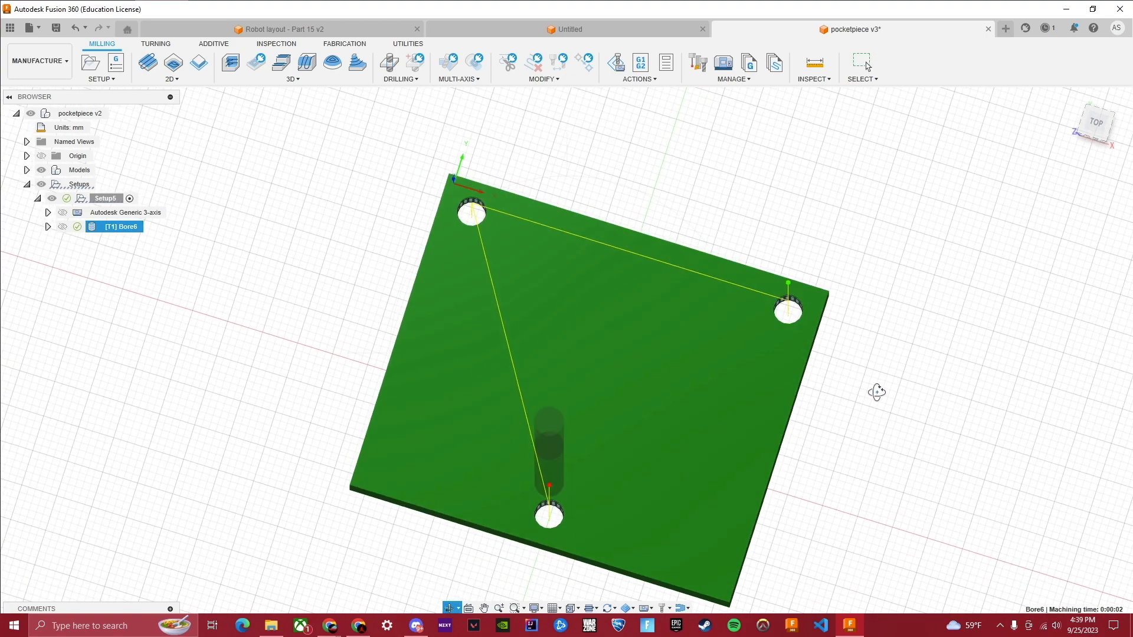
{"action": "key", "text": "Escape"}
{"action": "scroll", "coordinate": [880, 399], "scroll_direction": "up", "scroll_amount": 1}
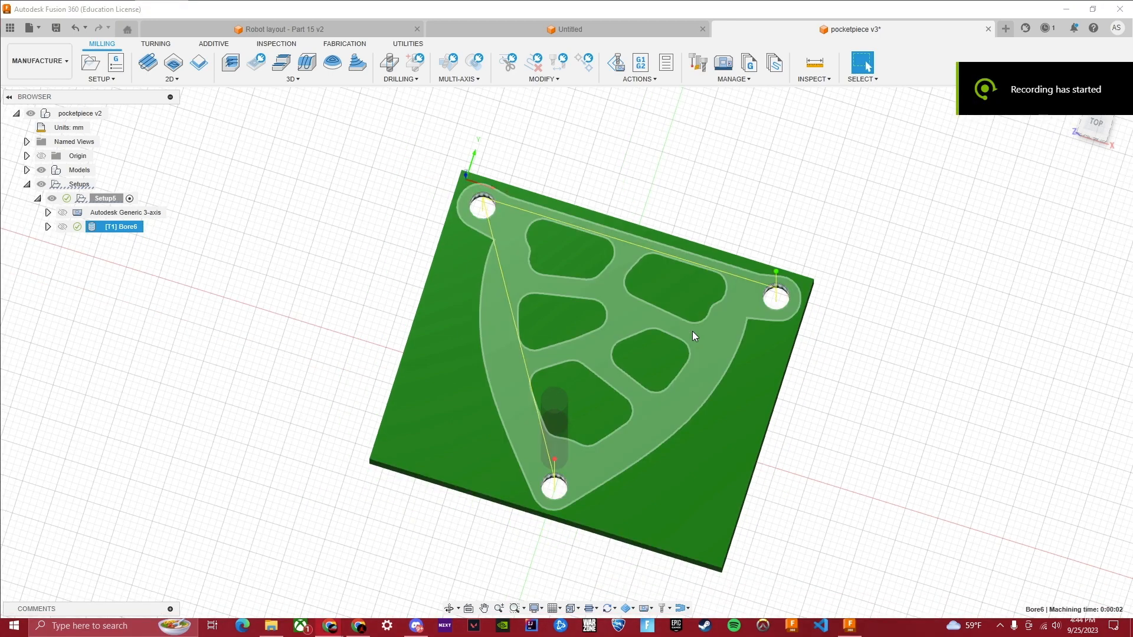
{"action": "left_click", "coordinate": [177, 81]}
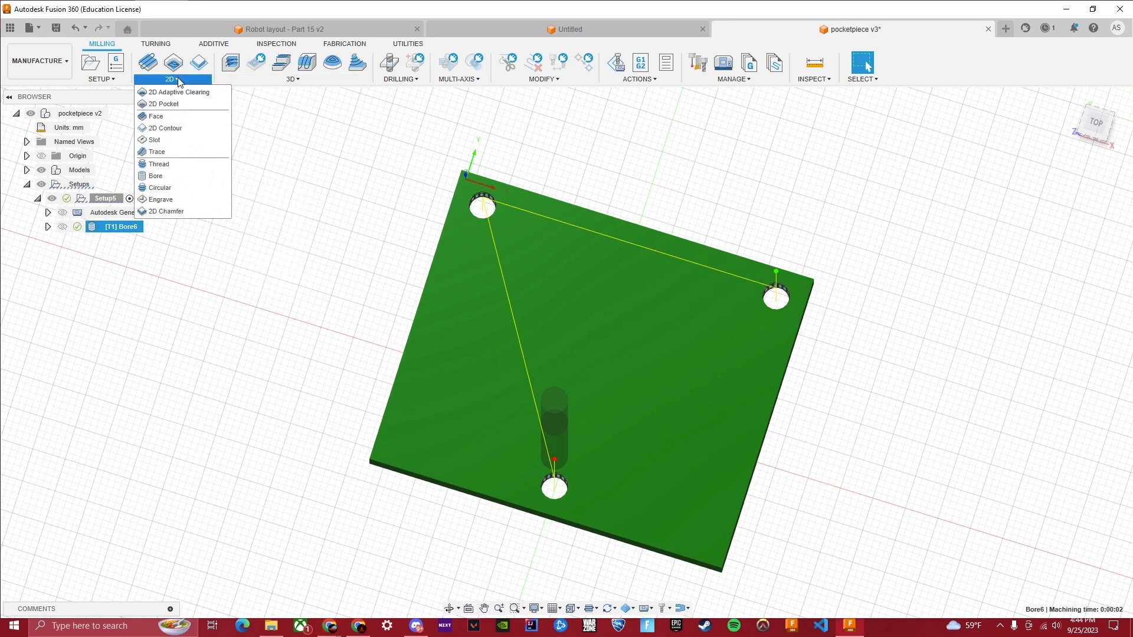
{"action": "left_click", "coordinate": [183, 127]}
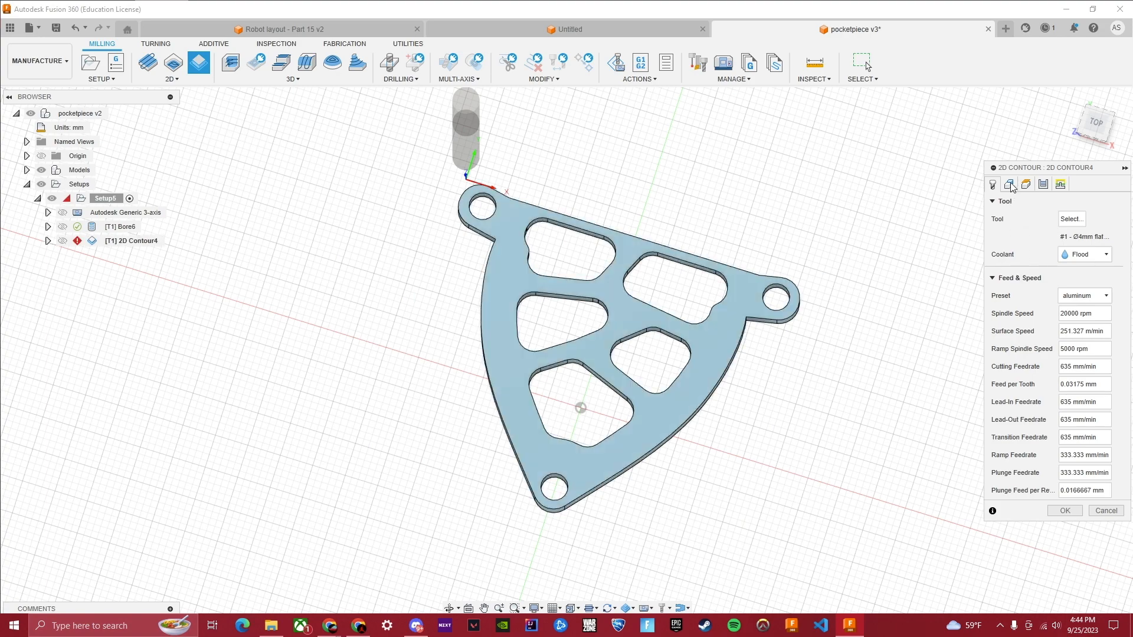
- Select the closed lower-edge chains of all five inner pockets as the 2D contour's geometry
{"action": "left_click", "coordinate": [1009, 185]}
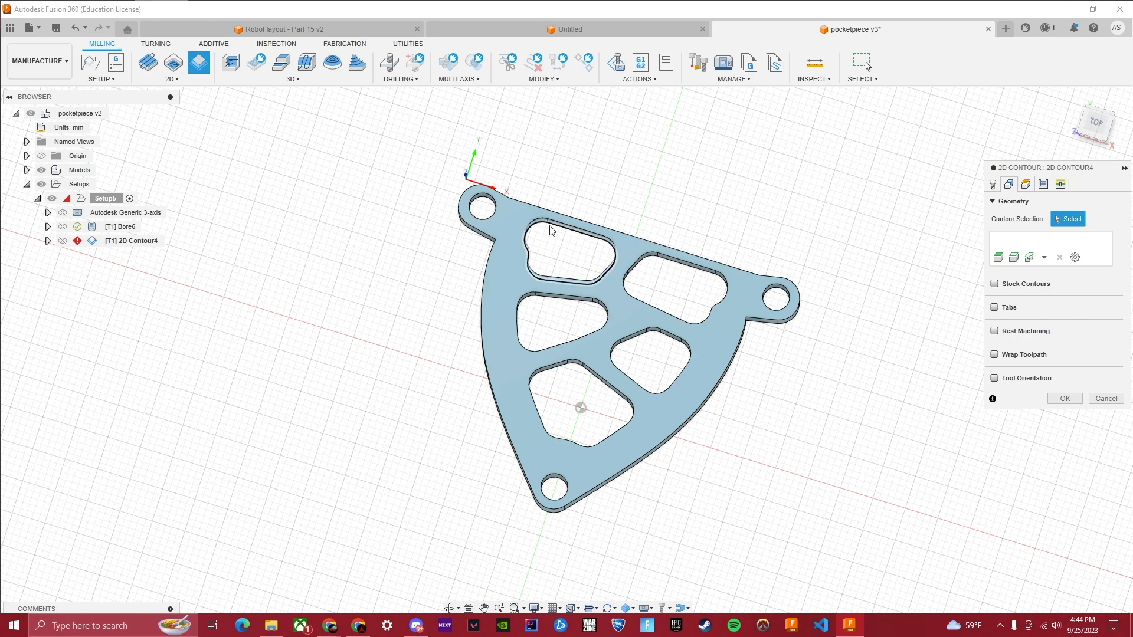
{"action": "scroll", "coordinate": [560, 271], "scroll_direction": "up", "scroll_amount": 3}
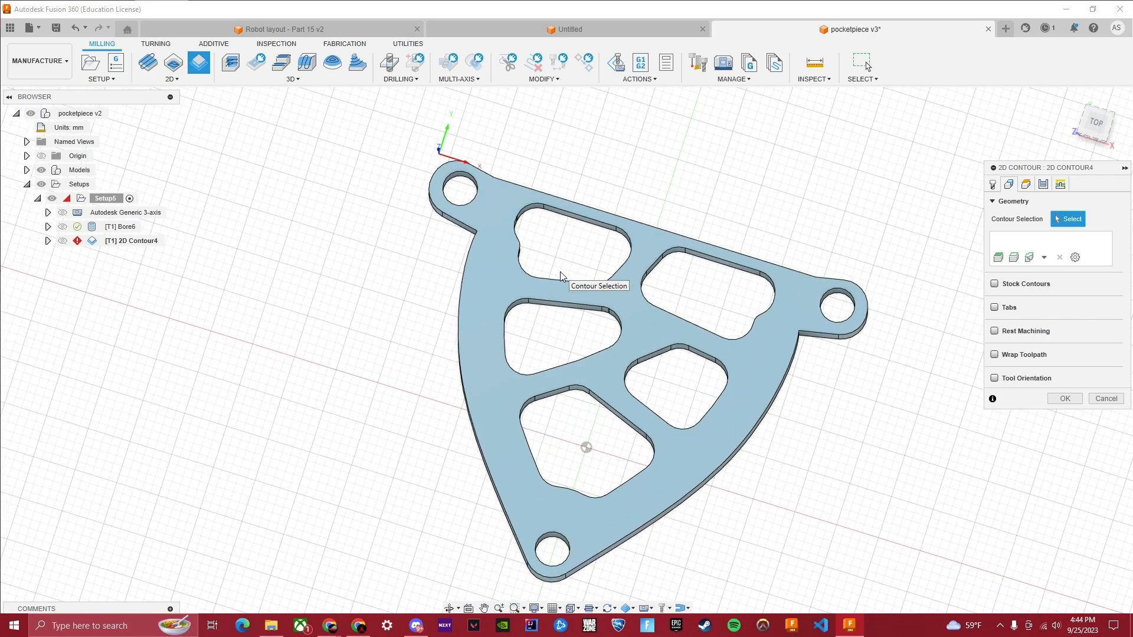
{"action": "middle_click_drag", "start_coordinate": [553, 275], "coordinate": [524, 261]}
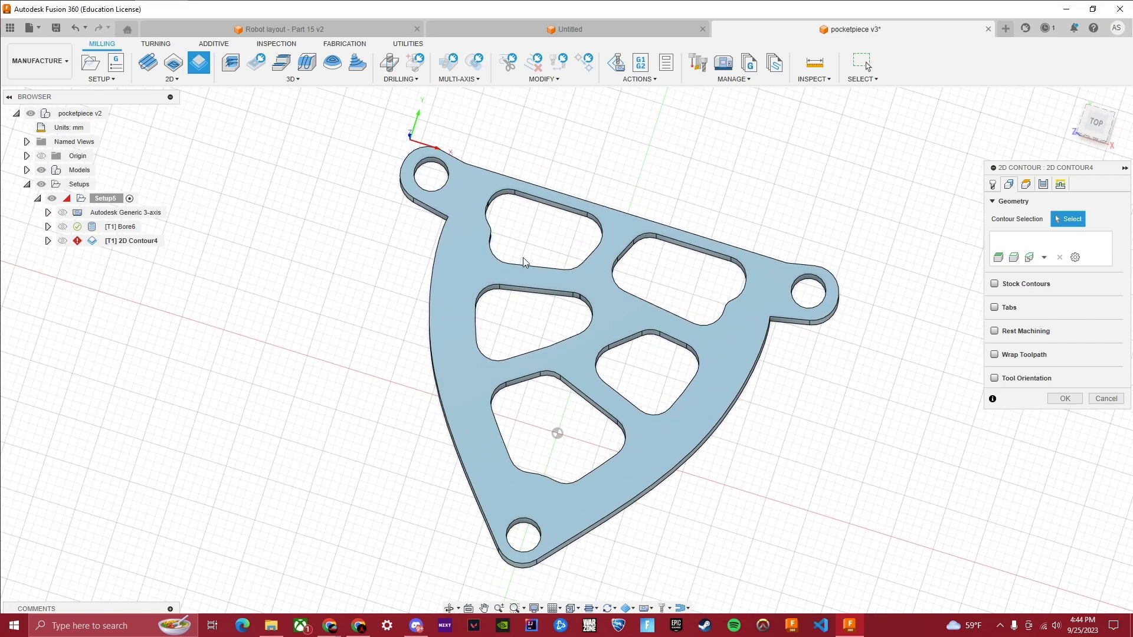
{"action": "left_click", "coordinate": [508, 199]}
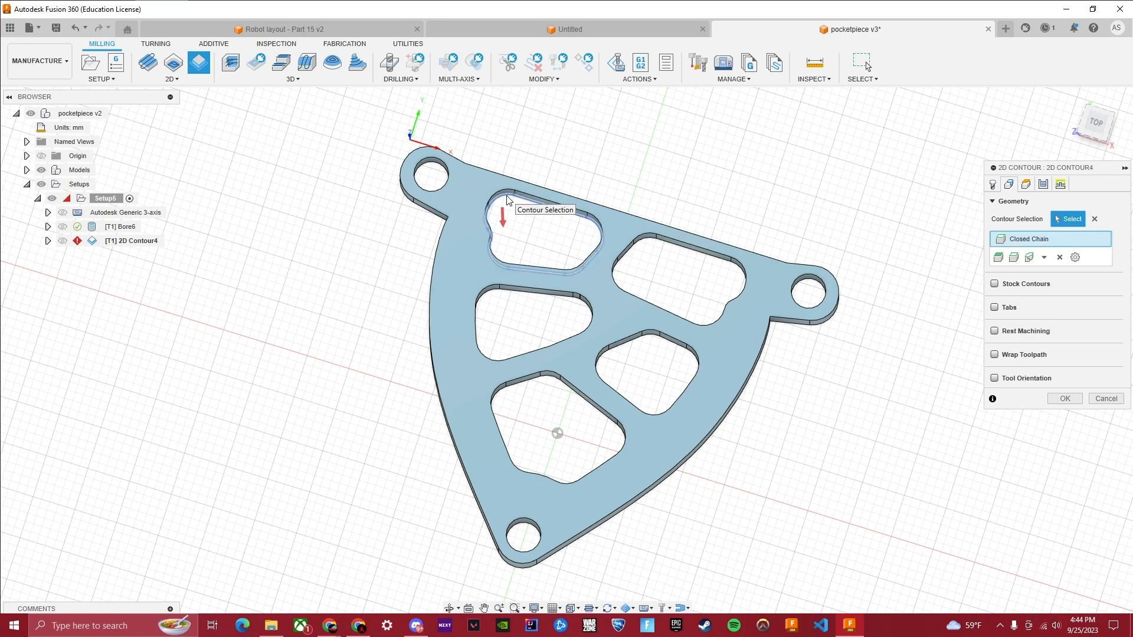
{"action": "left_click", "coordinate": [450, 609]}
{"action": "left_click_drag", "start_coordinate": [717, 437], "coordinate": [708, 407]}
{"action": "middle_click_drag", "start_coordinate": [680, 380], "coordinate": [591, 320]}
{"action": "key", "text": "Escape"}
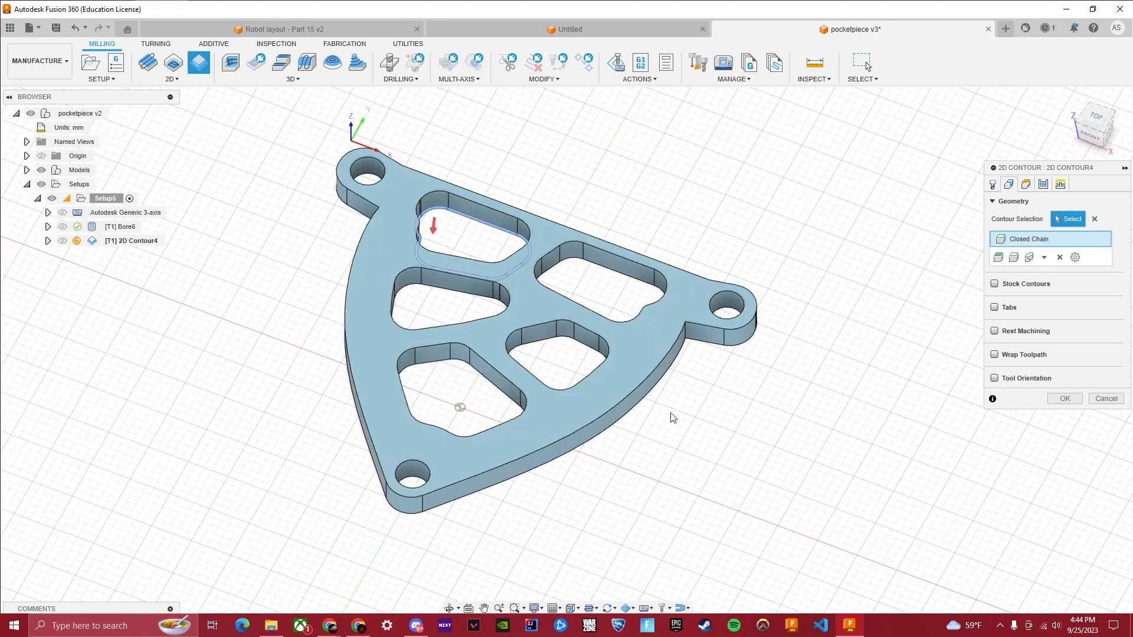
{"action": "left_click", "coordinate": [601, 285]}
{"action": "left_click", "coordinate": [504, 298]}
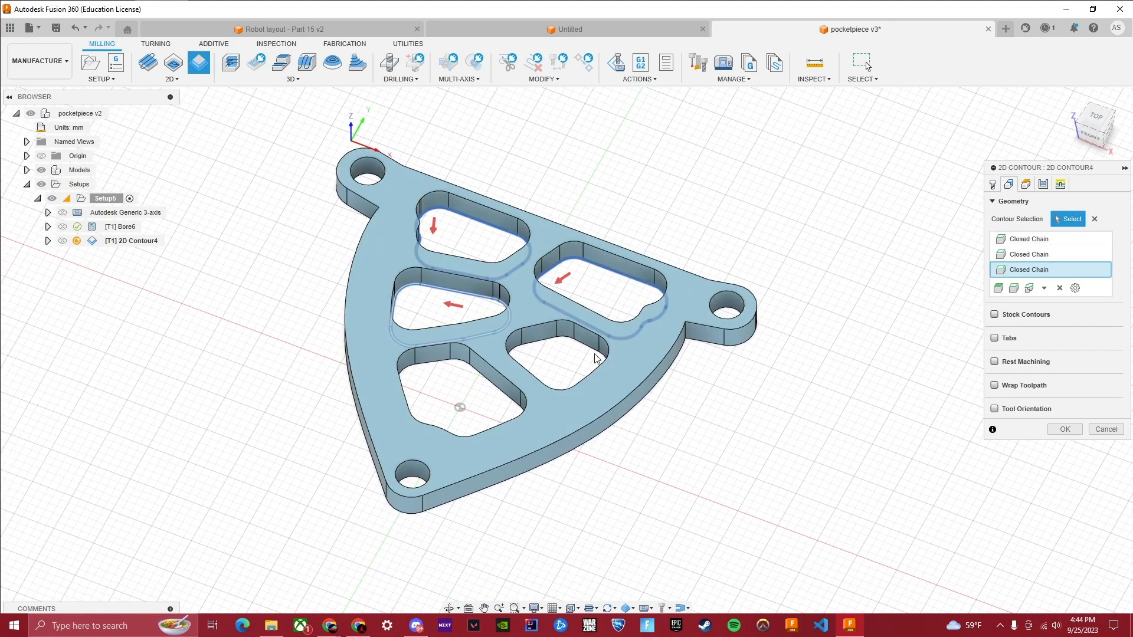
{"action": "left_click", "coordinate": [594, 358]}
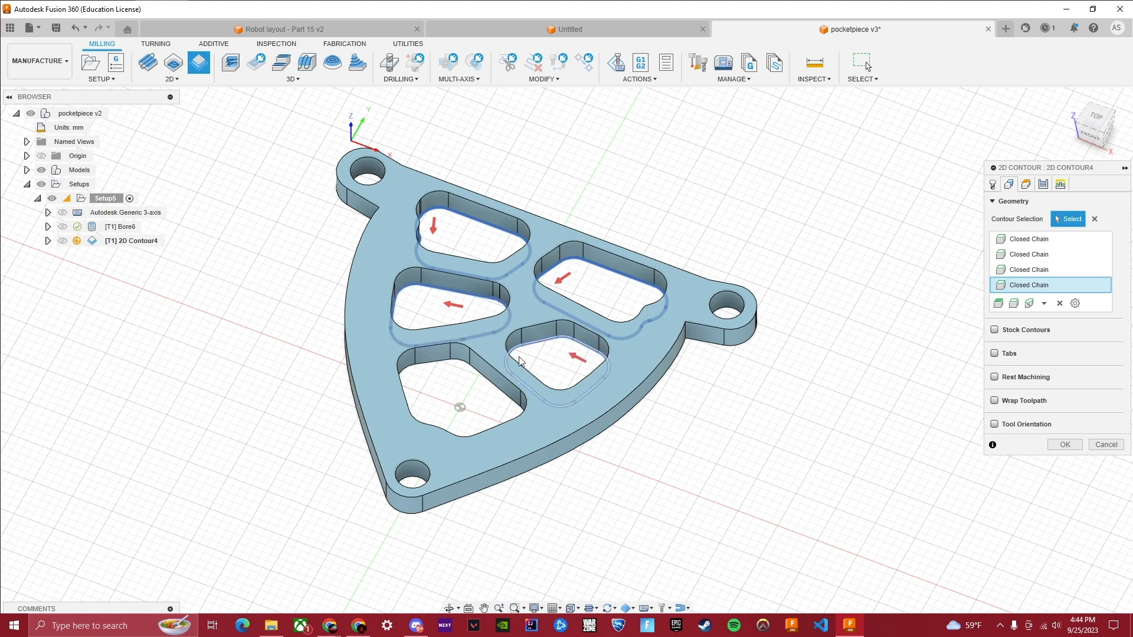
{"action": "left_click", "coordinate": [468, 369]}
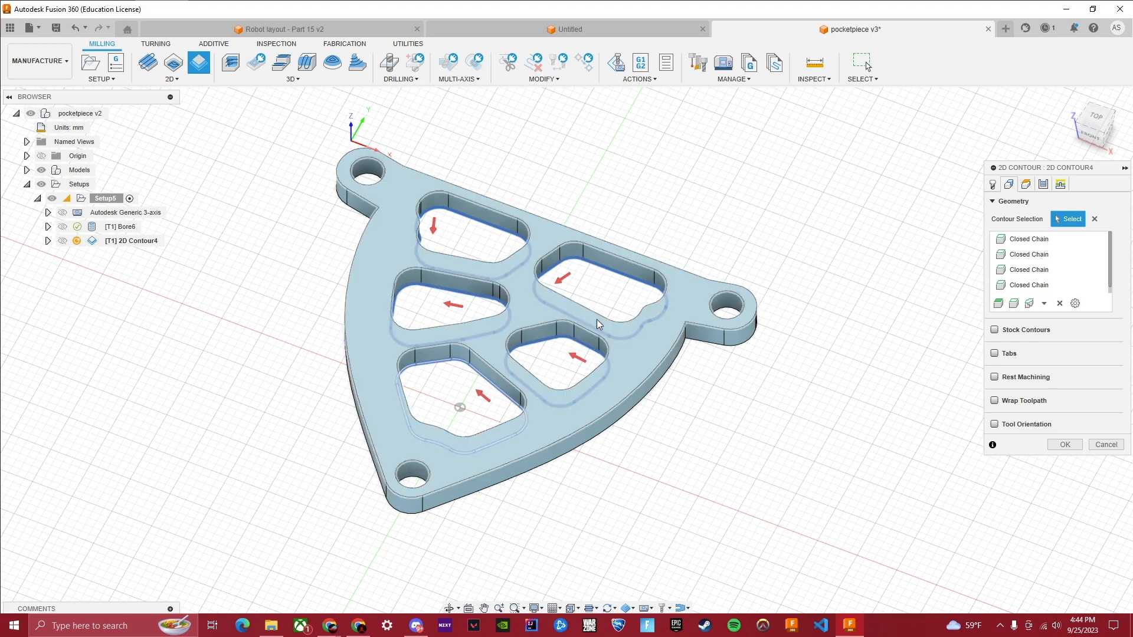
- Set the 2D contour's clearance height offset to 15 mm, retract height offset to 7 mm and bottom height offset to -1 mm
{"action": "left_click", "coordinate": [1023, 185]}
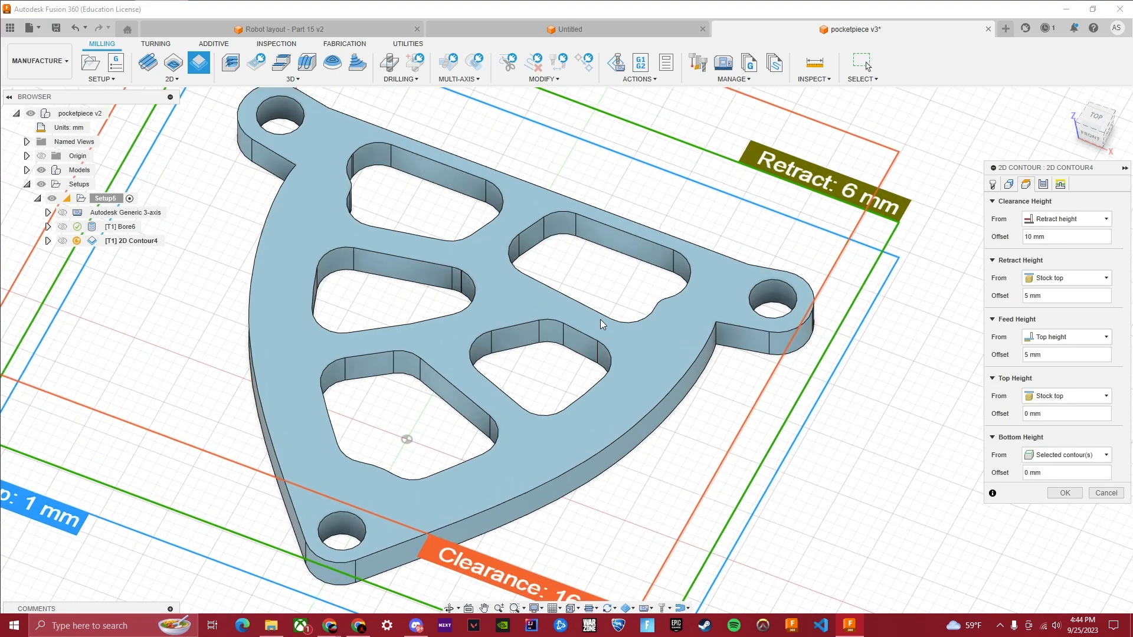
{"action": "scroll", "coordinate": [600, 319], "scroll_direction": "down", "scroll_amount": 3}
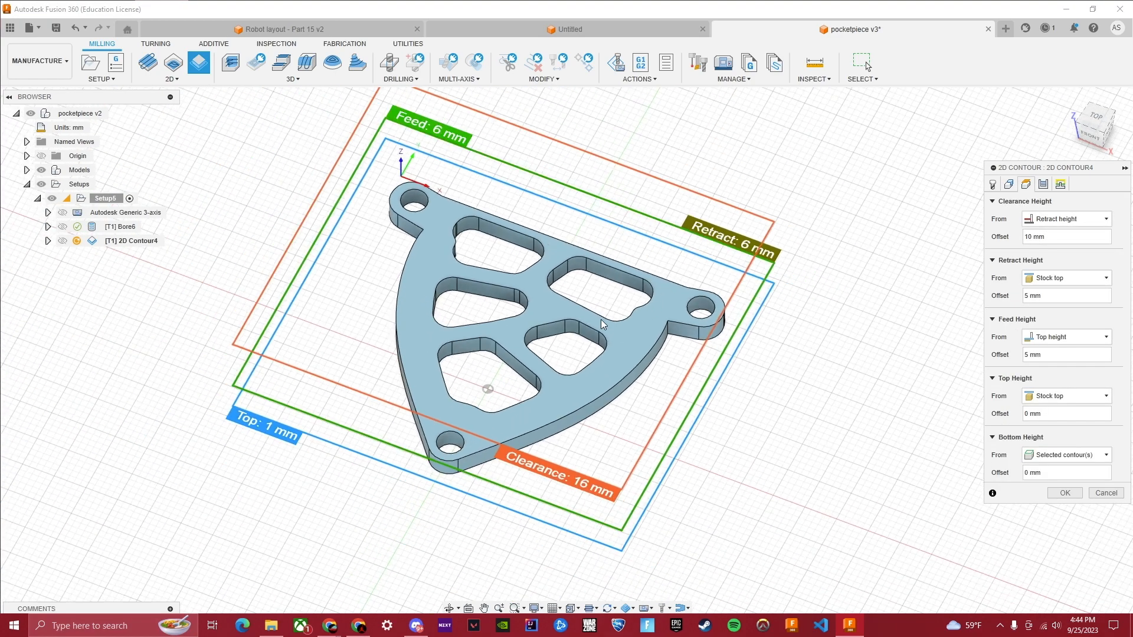
{"action": "left_click", "coordinate": [449, 607]}
{"action": "left_click_drag", "start_coordinate": [662, 521], "coordinate": [733, 499]}
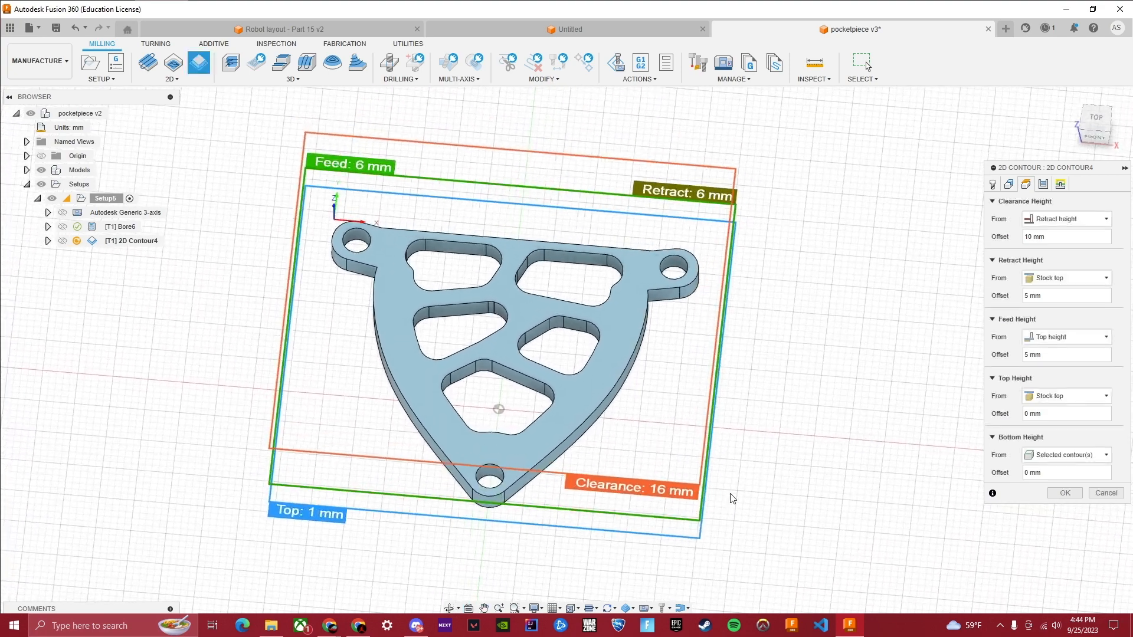
{"action": "key", "text": "Escape"}
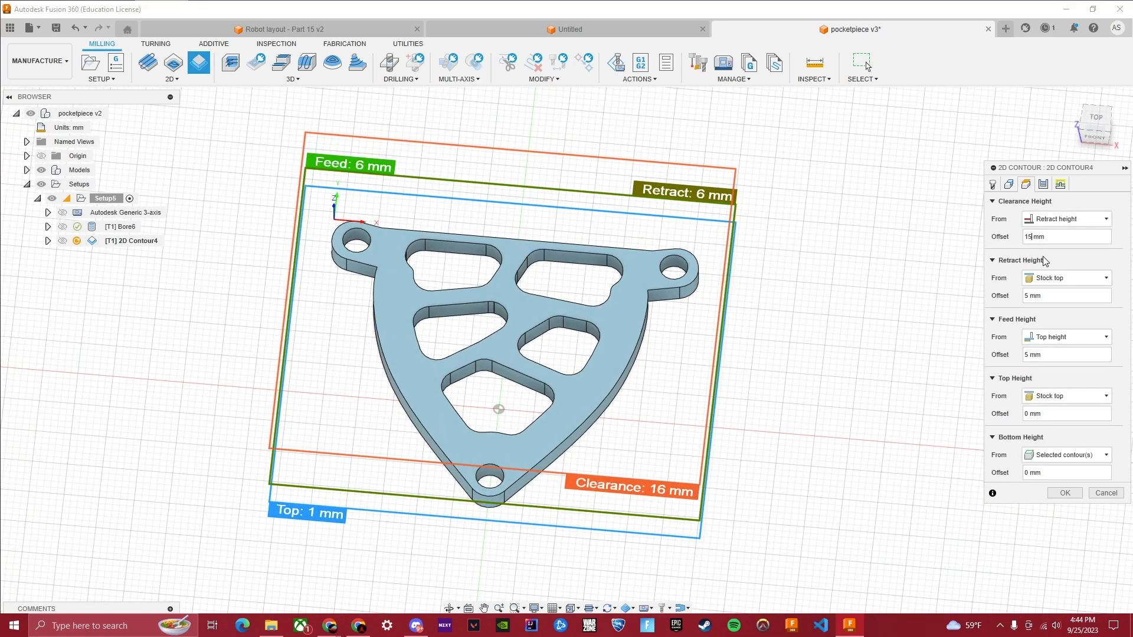
{"action": "left_click", "coordinate": [1028, 296]}
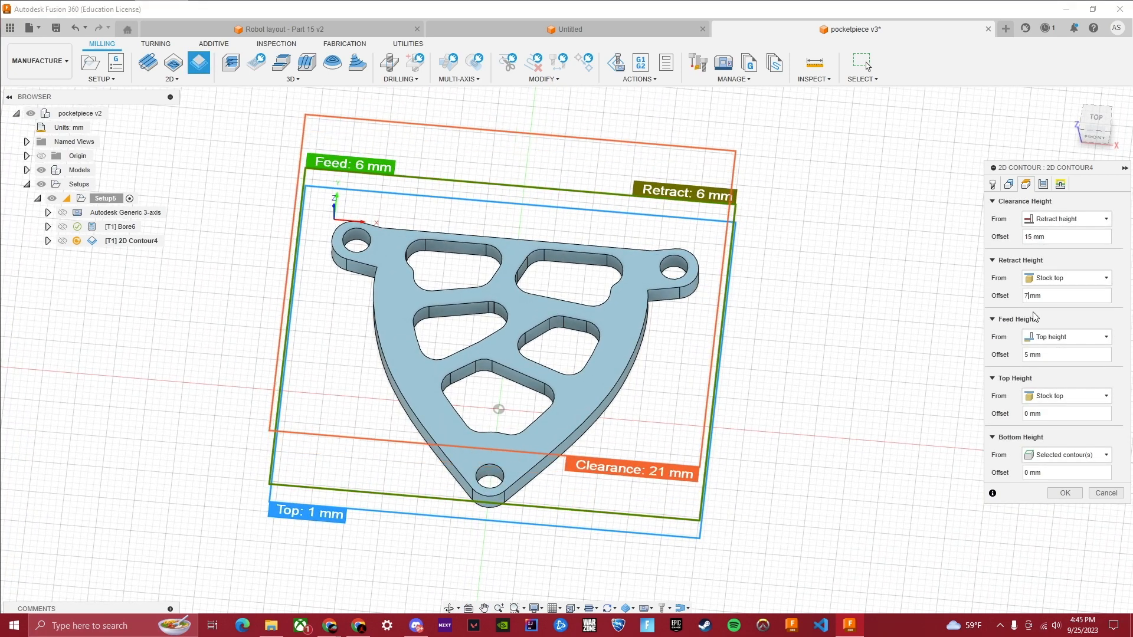
{"action": "type", "text": "7"}
{"action": "left_click", "coordinate": [1029, 473]}
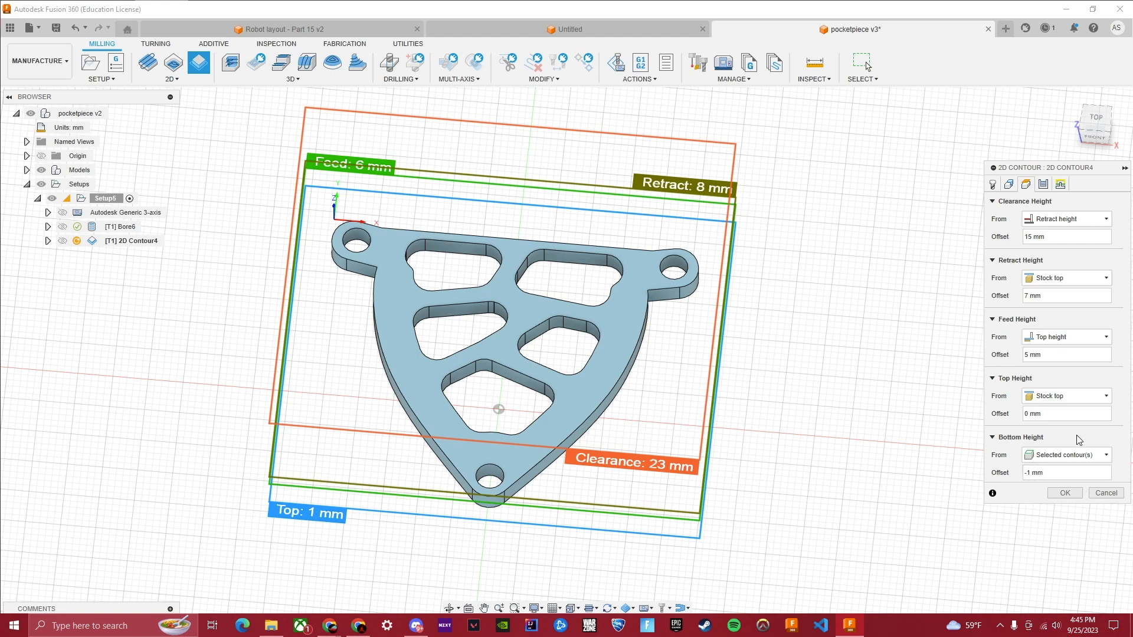
- Enable multiple depths for the 2D contour with a maximum roughing stepdown of 1.05 mm
{"action": "left_click", "coordinate": [1043, 190]}
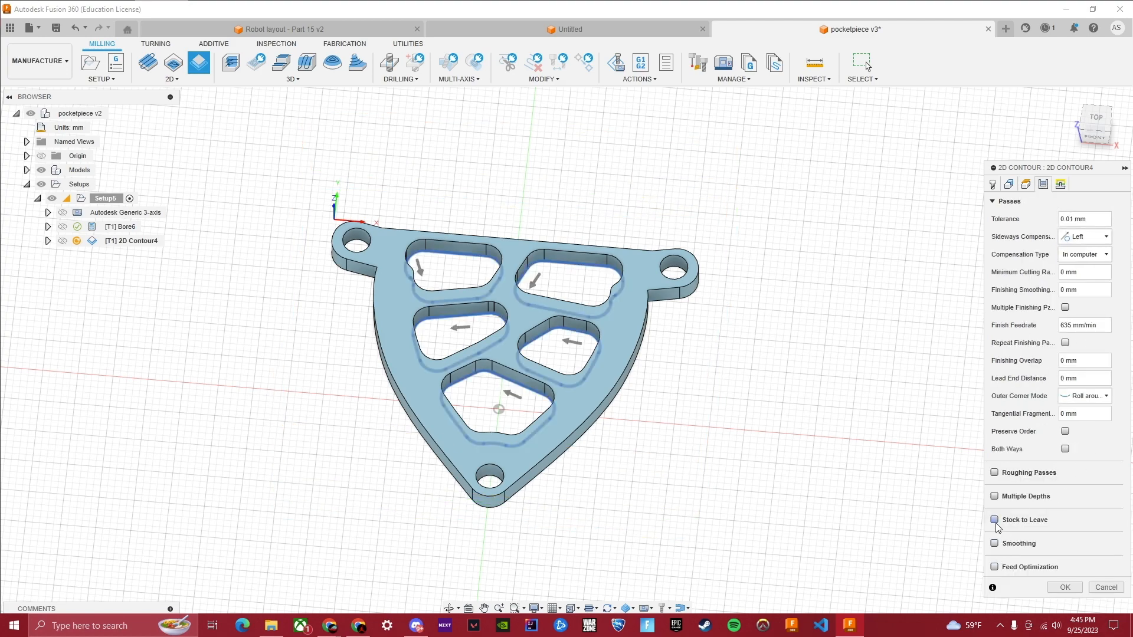
{"action": "left_click", "coordinate": [995, 496]}
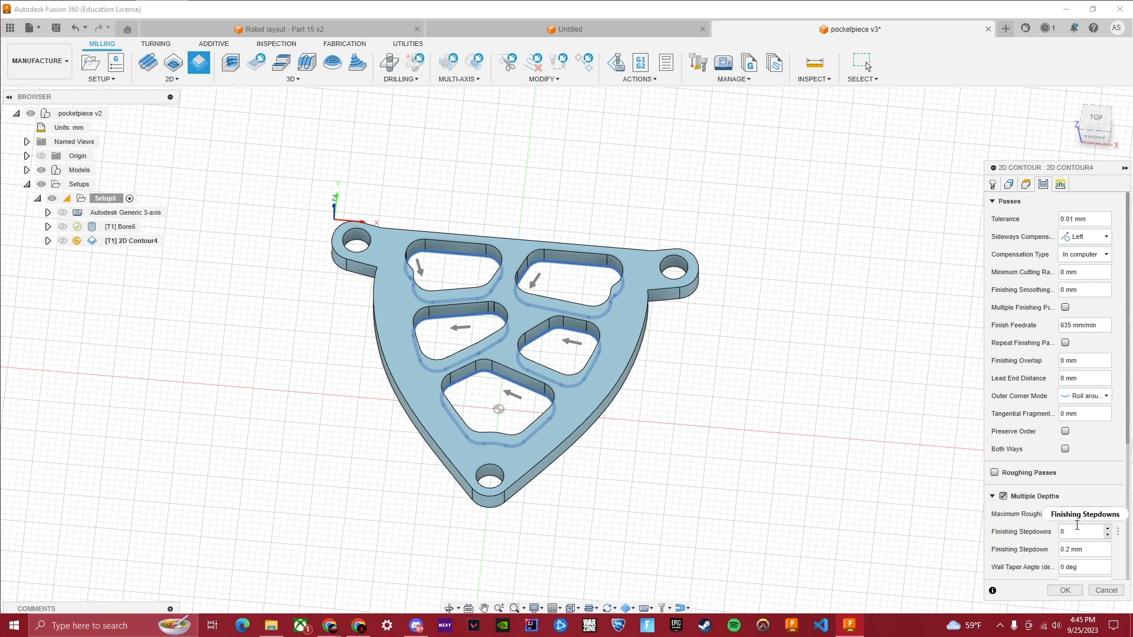
{"action": "key", "text": "BackSpace"}
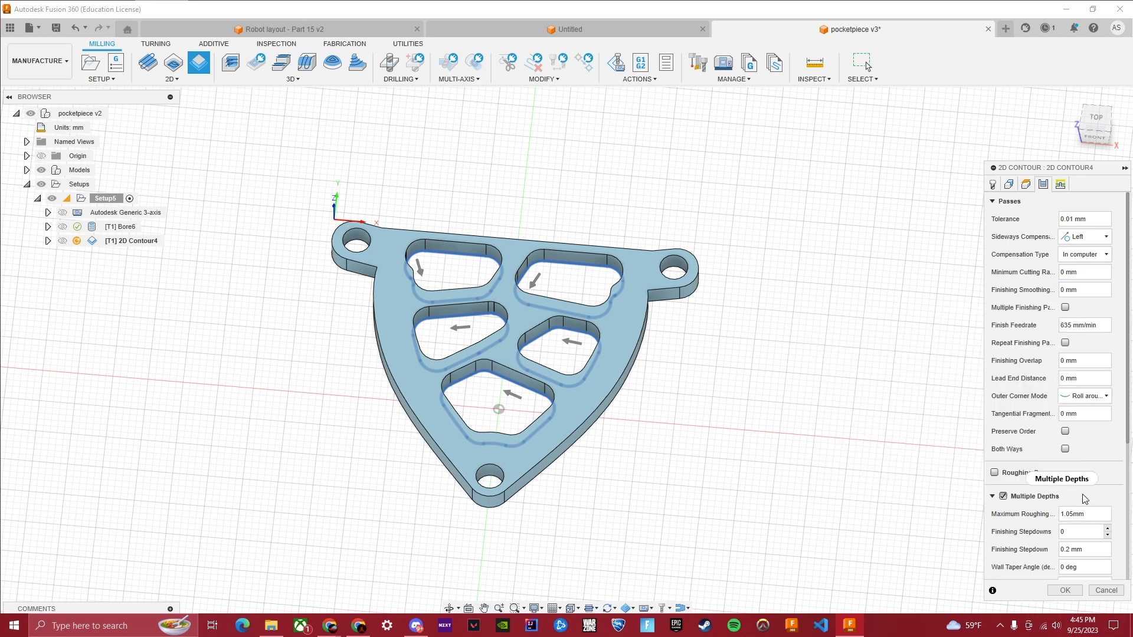
{"action": "mouse_move", "coordinate": [1082, 494]}
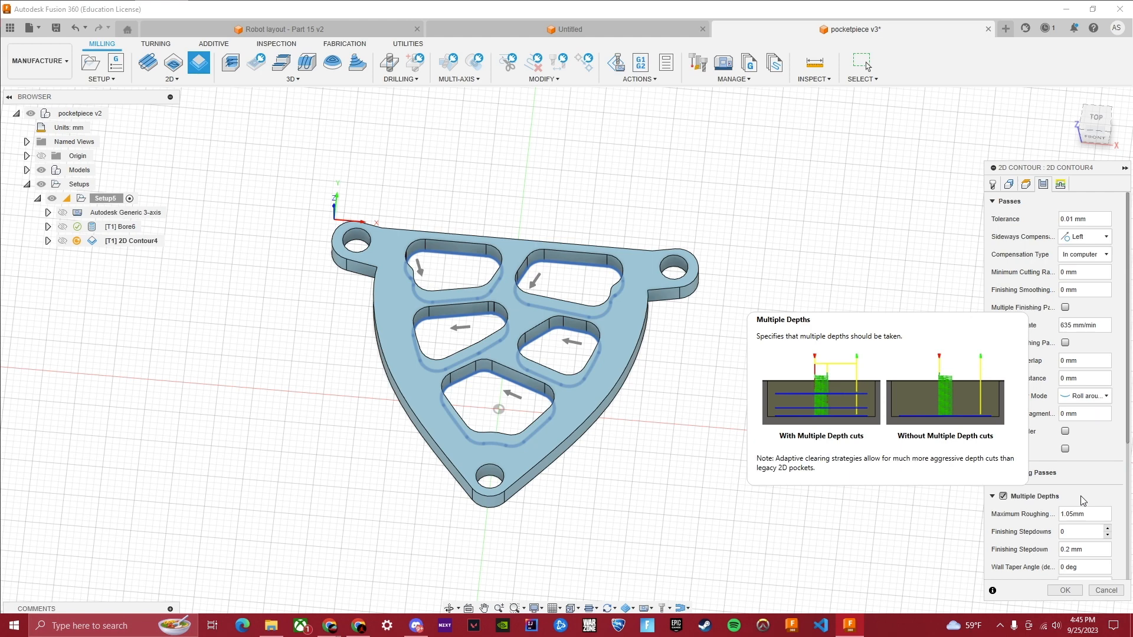
- Set the contour's horizontal lead-in radius and linear lead-in distance to 0, and finish the operation
{"action": "left_click", "coordinate": [1060, 187]}
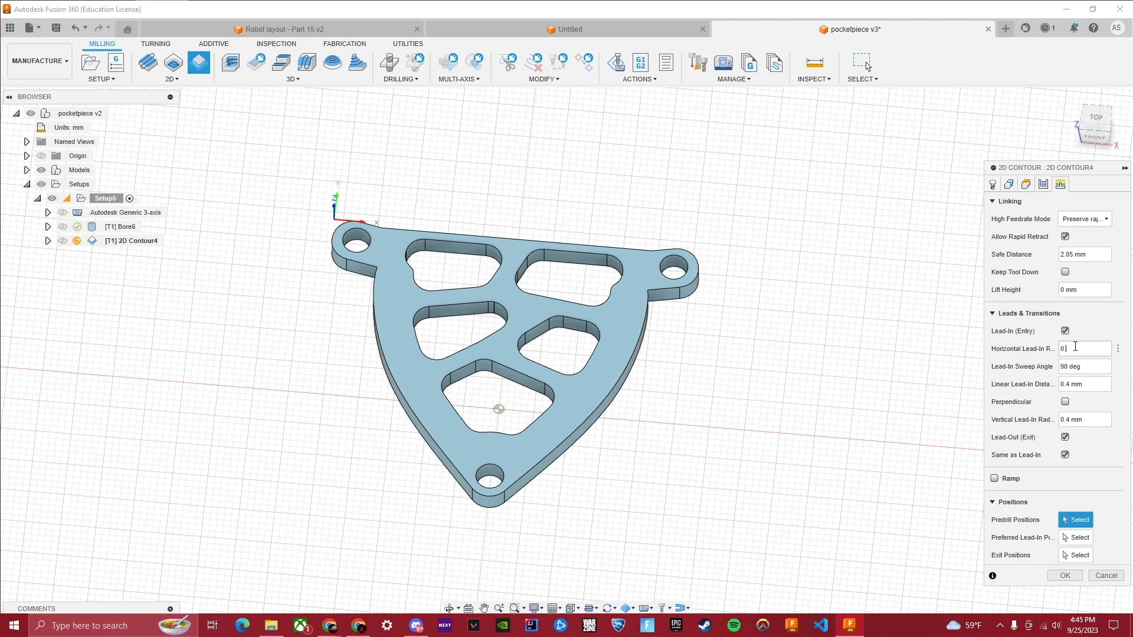
{"action": "left_click", "coordinate": [1075, 347]}
{"action": "type", "text": "0"}
{"action": "left_click", "coordinate": [1060, 384]}
{"action": "type", "text": "0"}
{"action": "left_click", "coordinate": [1065, 576]}
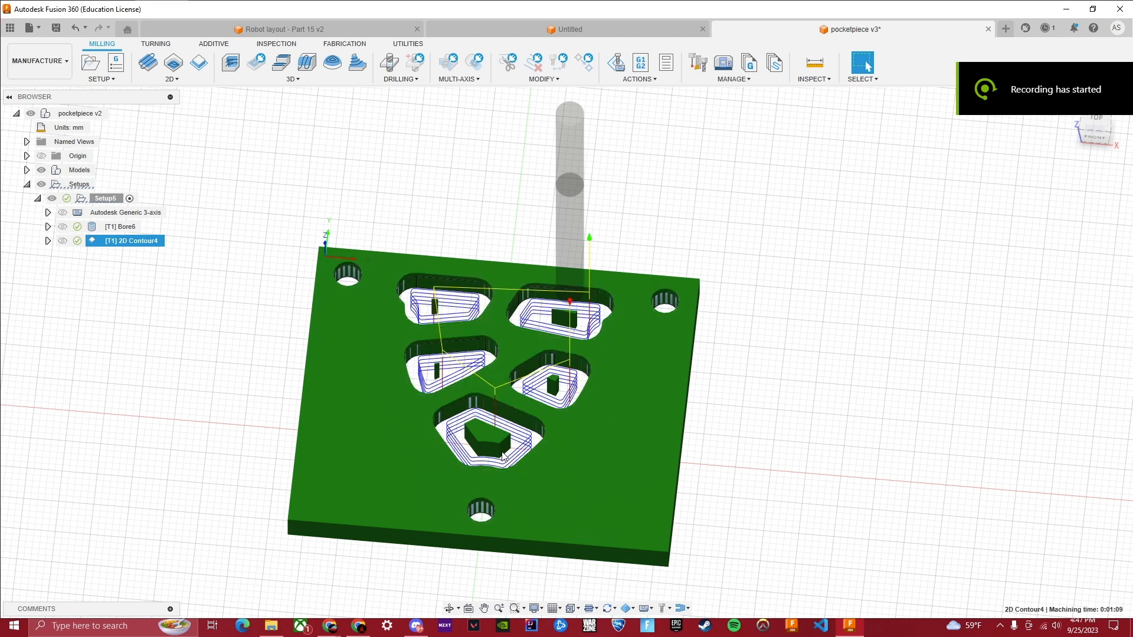
- Duplicate the pocket 2D contour operation within the setup
{"action": "right_click", "coordinate": [135, 248]}
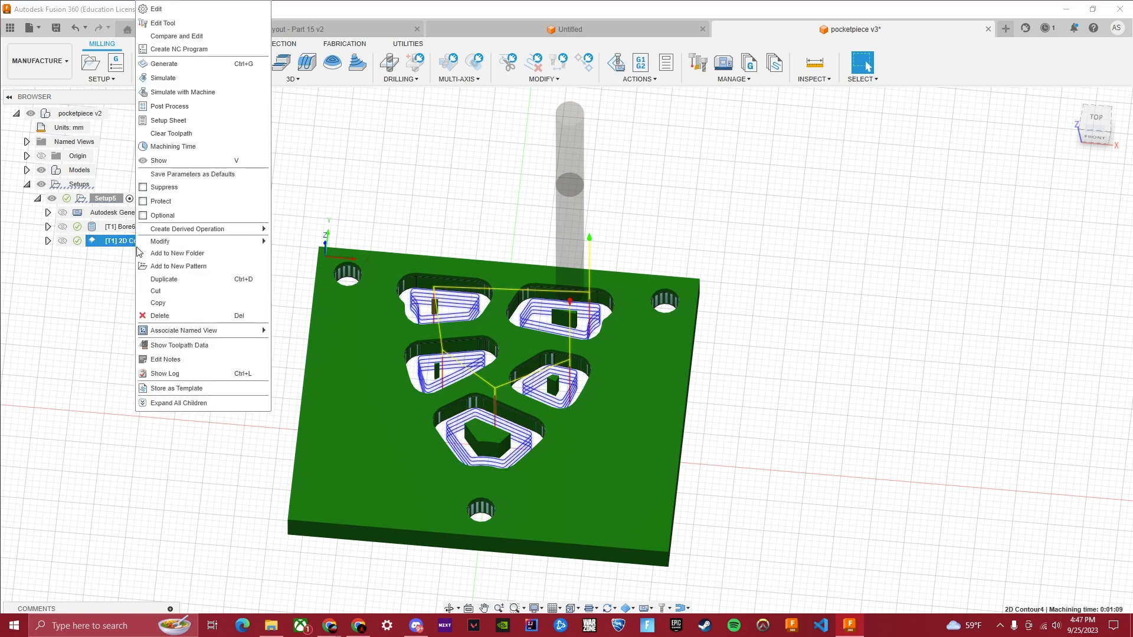
{"action": "left_click", "coordinate": [187, 279]}
{"action": "left_click", "coordinate": [135, 255]}
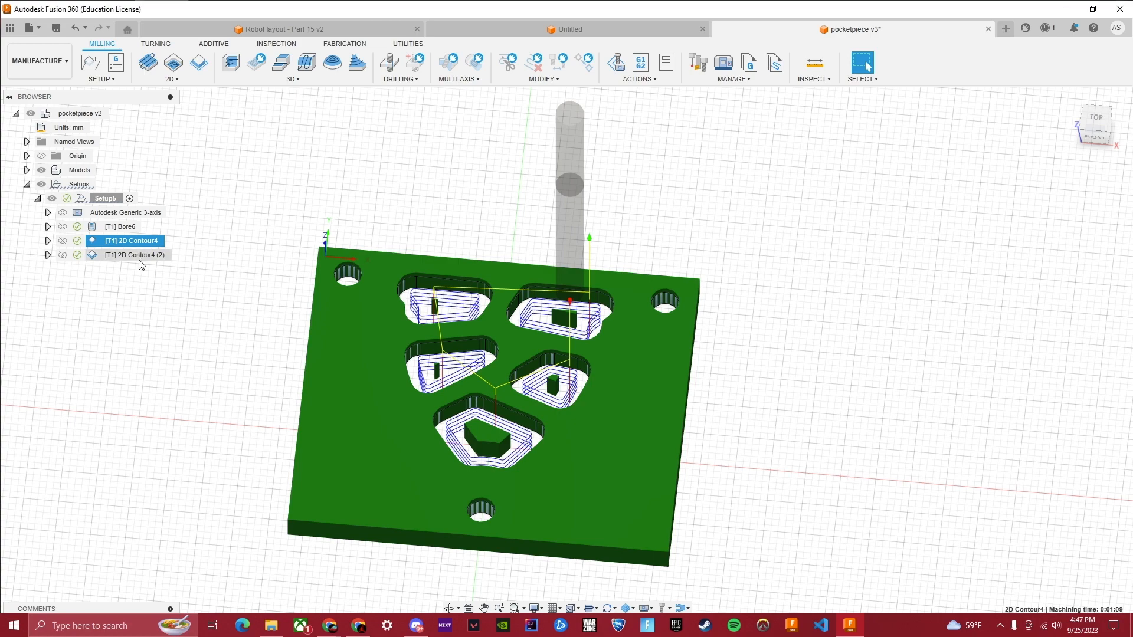
- Replace the duplicated contour's pocket selections with the closed chain along the plate's outer lower edge
{"action": "double_click", "coordinate": [136, 254]}
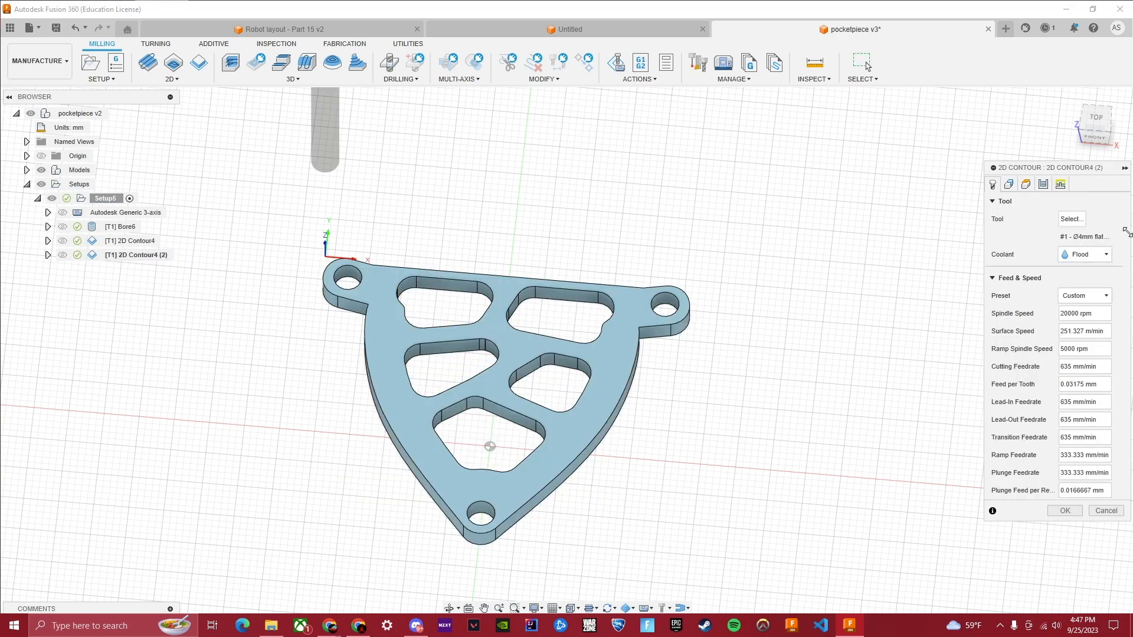
{"action": "left_click", "coordinate": [1043, 184]}
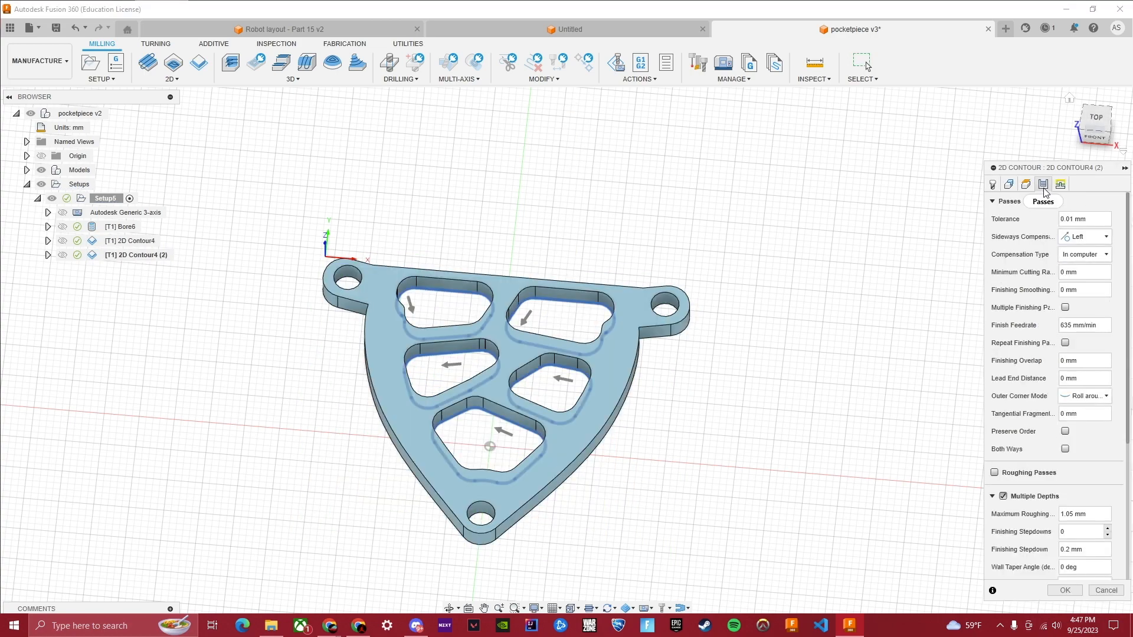
{"action": "left_click", "coordinate": [1025, 184]}
{"action": "left_click", "coordinate": [1009, 184]}
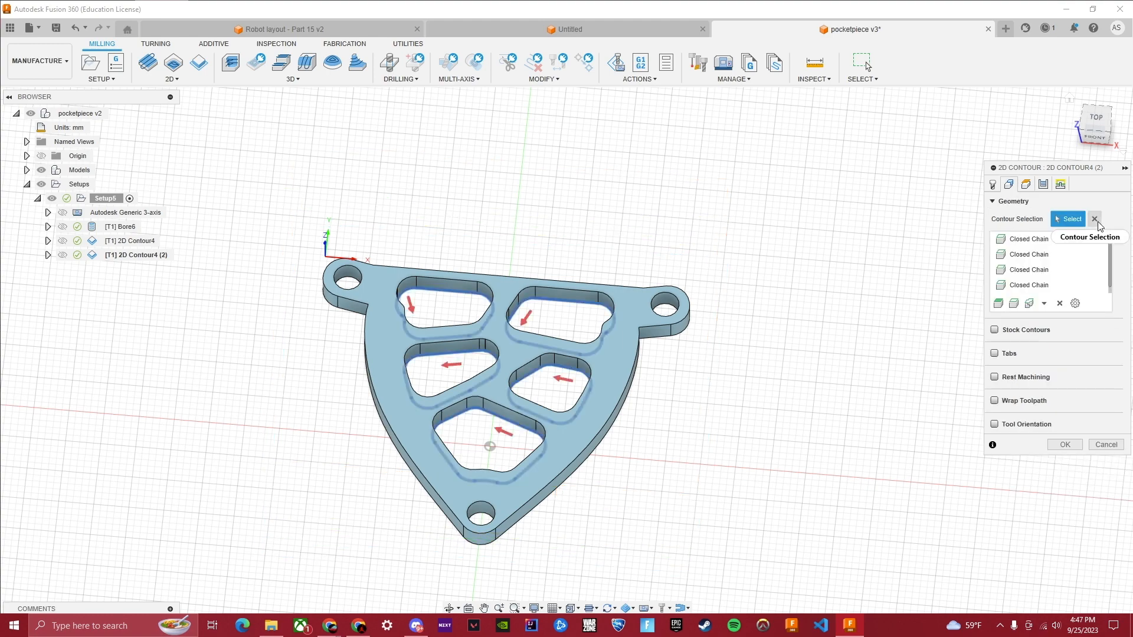
{"action": "left_click", "coordinate": [1094, 219]}
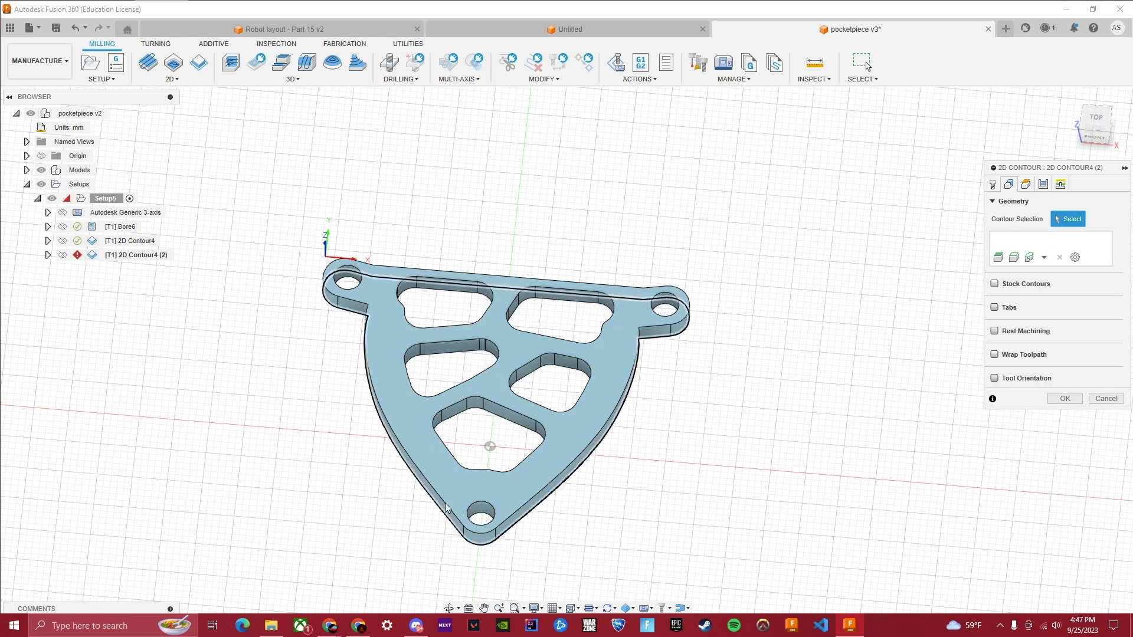
{"action": "middle_click_drag", "start_coordinate": [640, 473], "coordinate": [553, 472], "text": "shift"}
{"action": "left_click", "coordinate": [541, 465]}
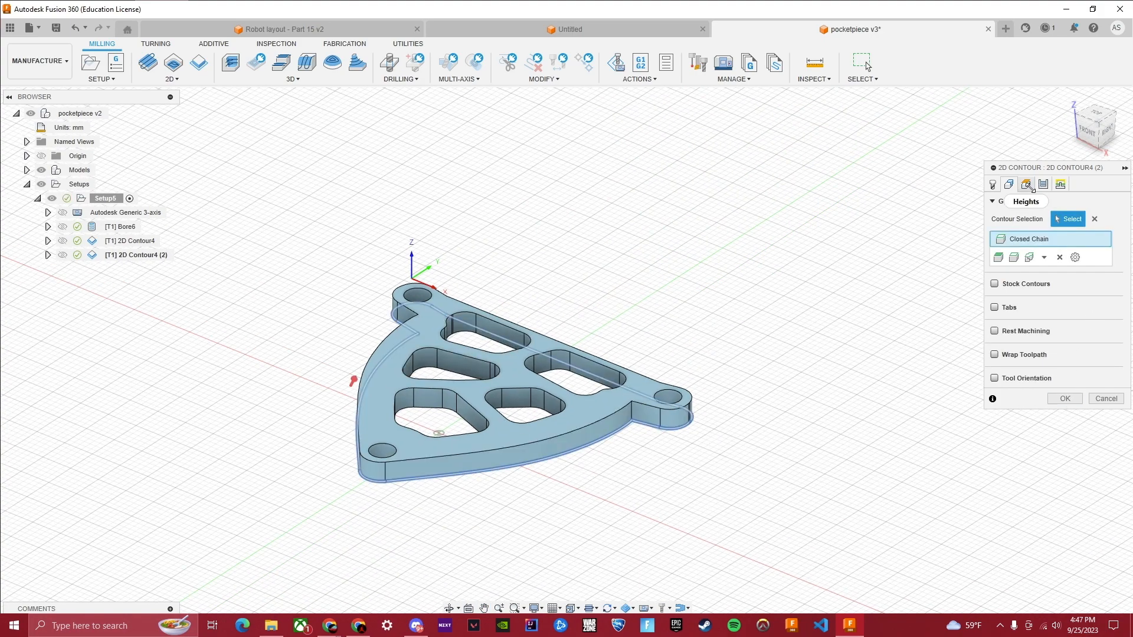
- Check the outer contour's height settings and finish the operation
{"action": "middle_click_drag", "start_coordinate": [826, 514], "coordinate": [780, 518]}
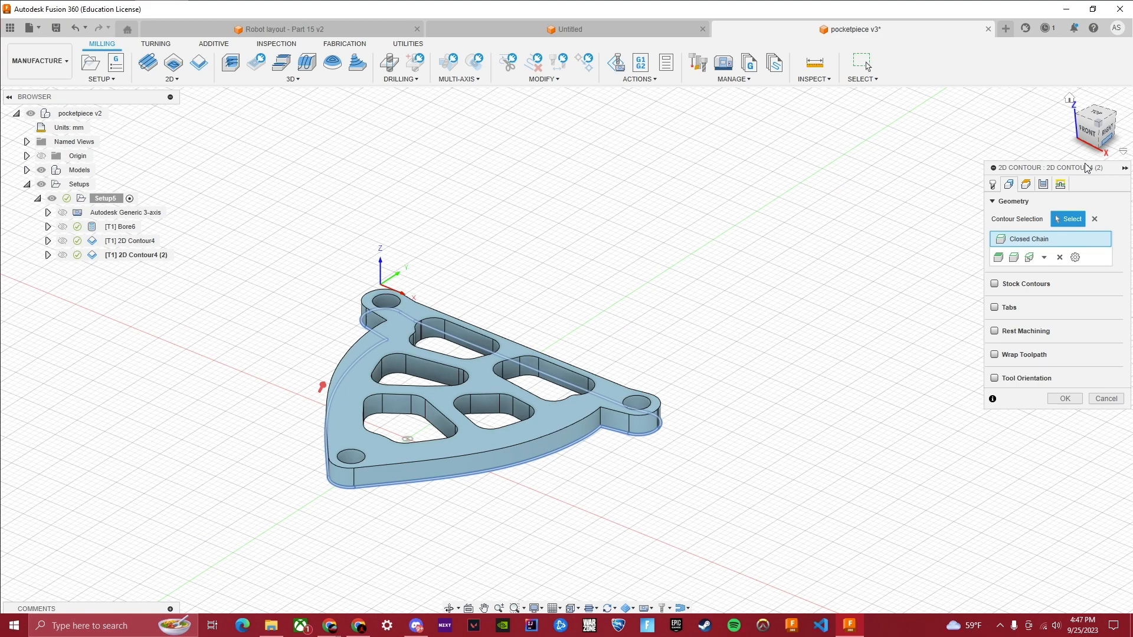
{"action": "left_click", "coordinate": [1027, 184]}
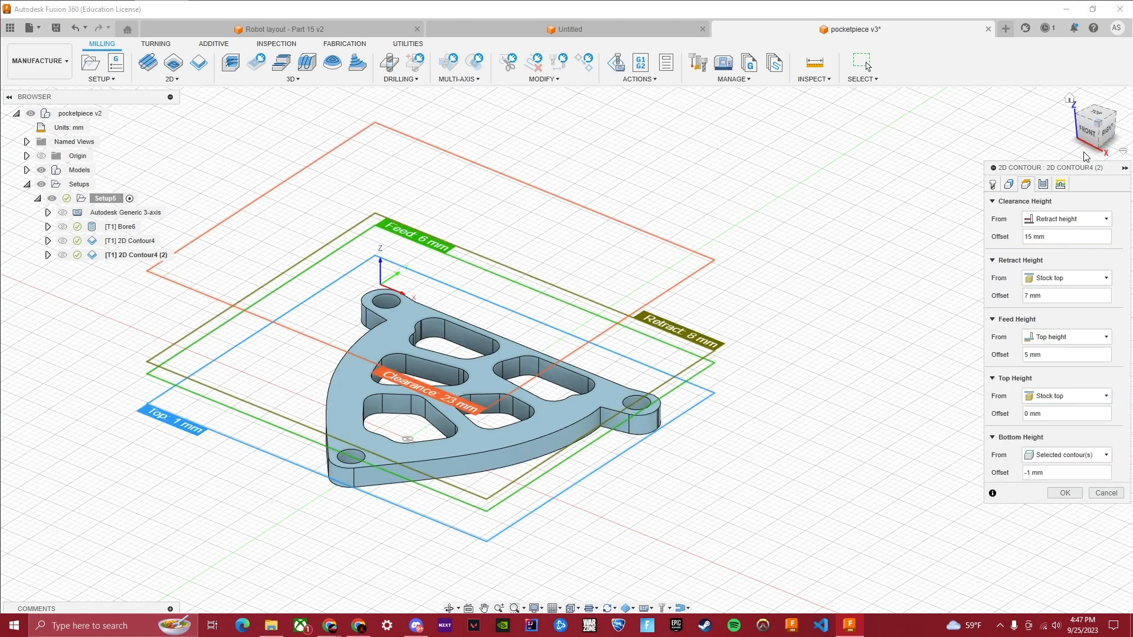
{"action": "left_click", "coordinate": [1009, 185]}
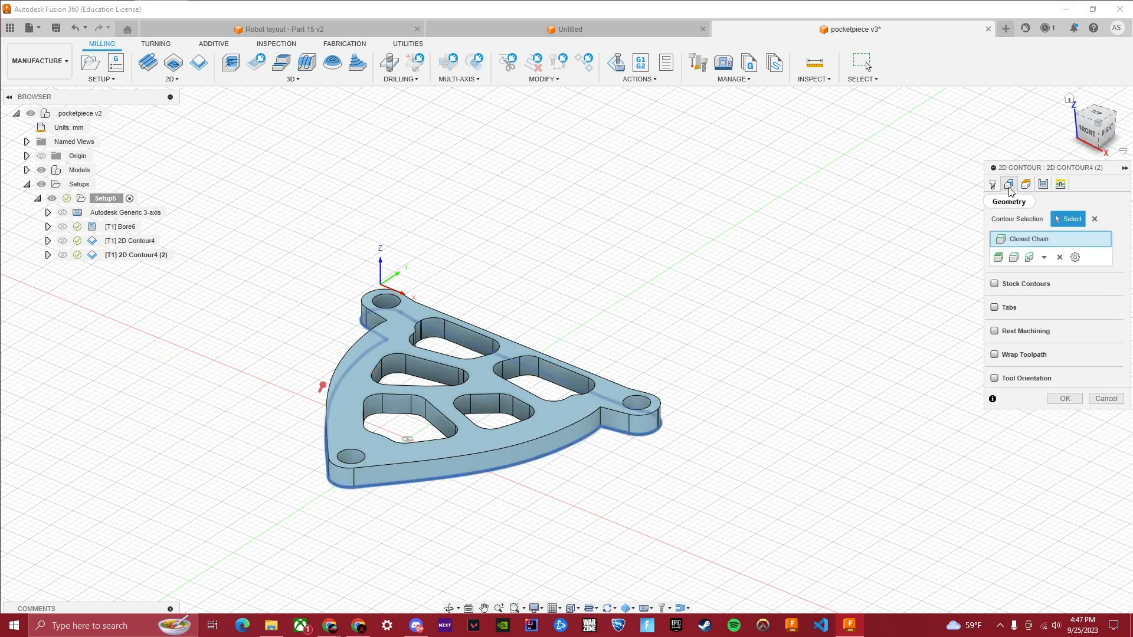
{"action": "left_click", "coordinate": [1065, 404]}
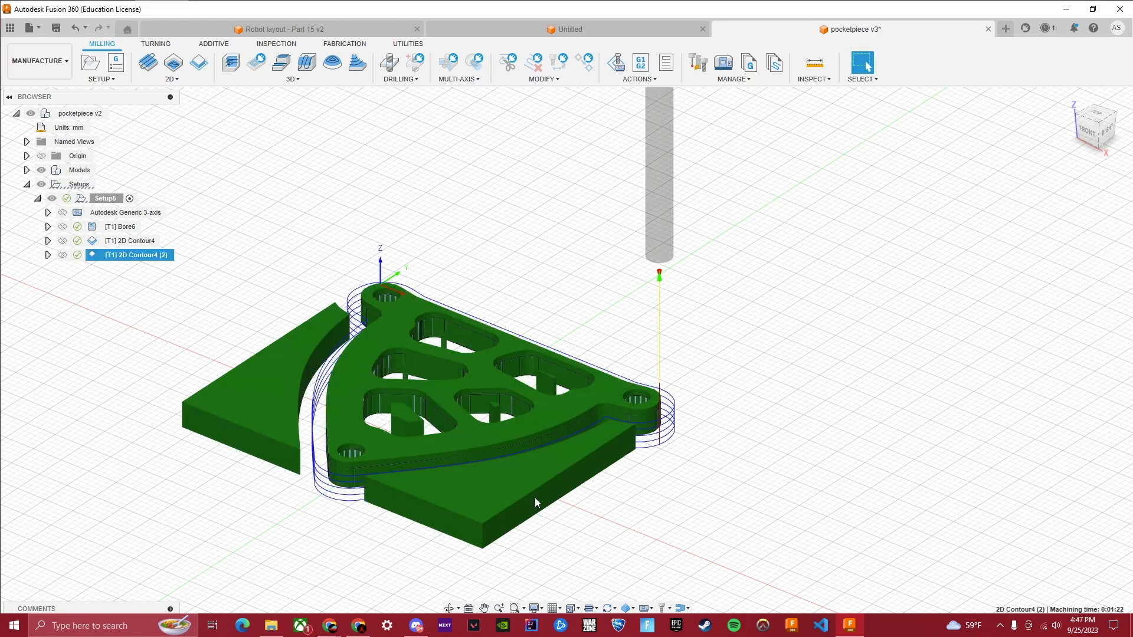
- Start post processing the bore operation with the local CNC Router Parts (Mach3Mill) post, cncrouterparts.cps
{"action": "middle_click_drag", "start_coordinate": [604, 518], "coordinate": [682, 506]}
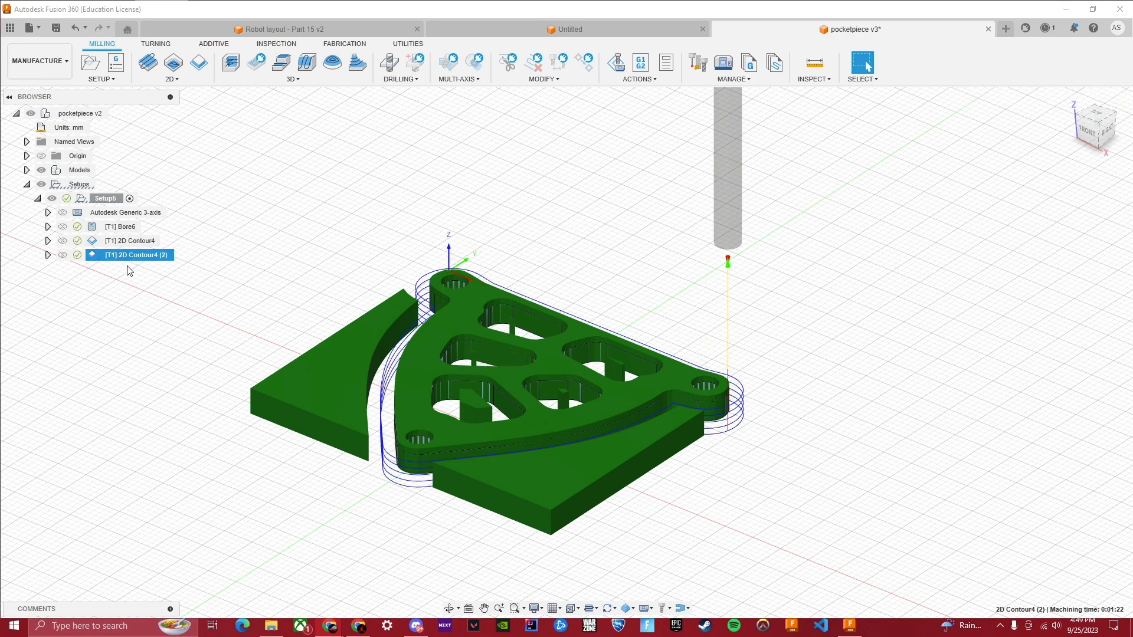
{"action": "right_click", "coordinate": [116, 229]}
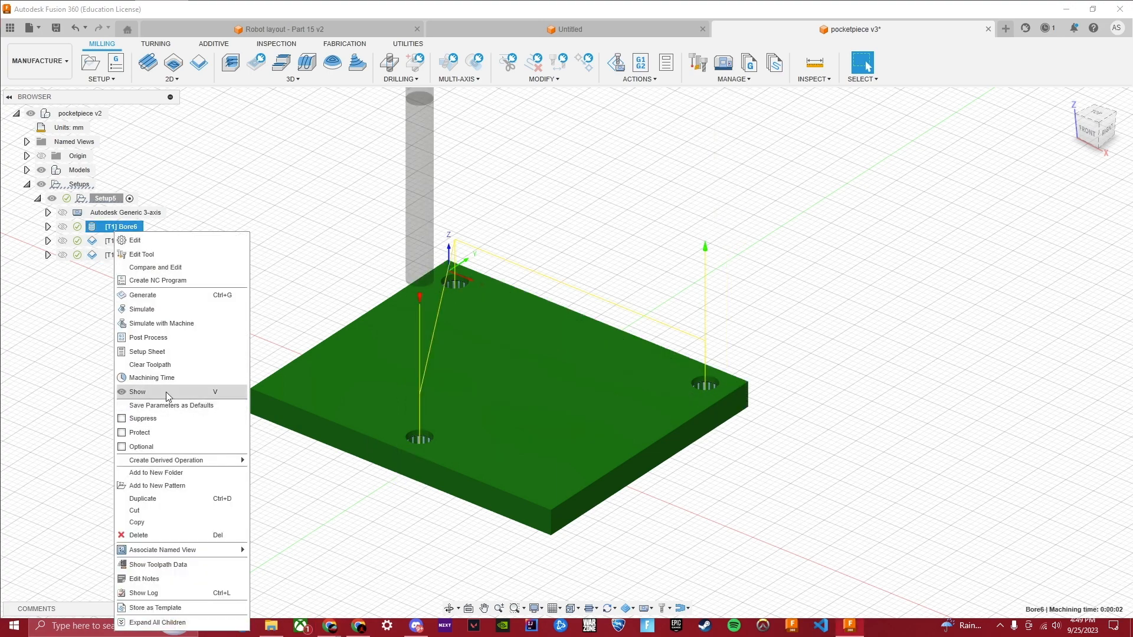
{"action": "left_click", "coordinate": [161, 344]}
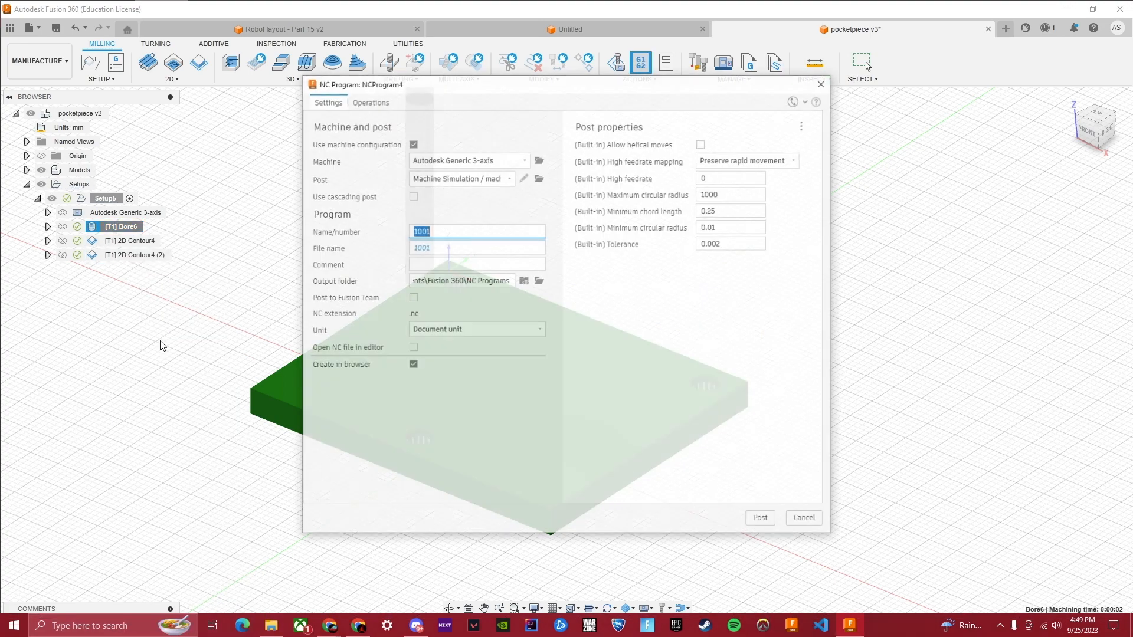
{"action": "left_click", "coordinate": [432, 178]}
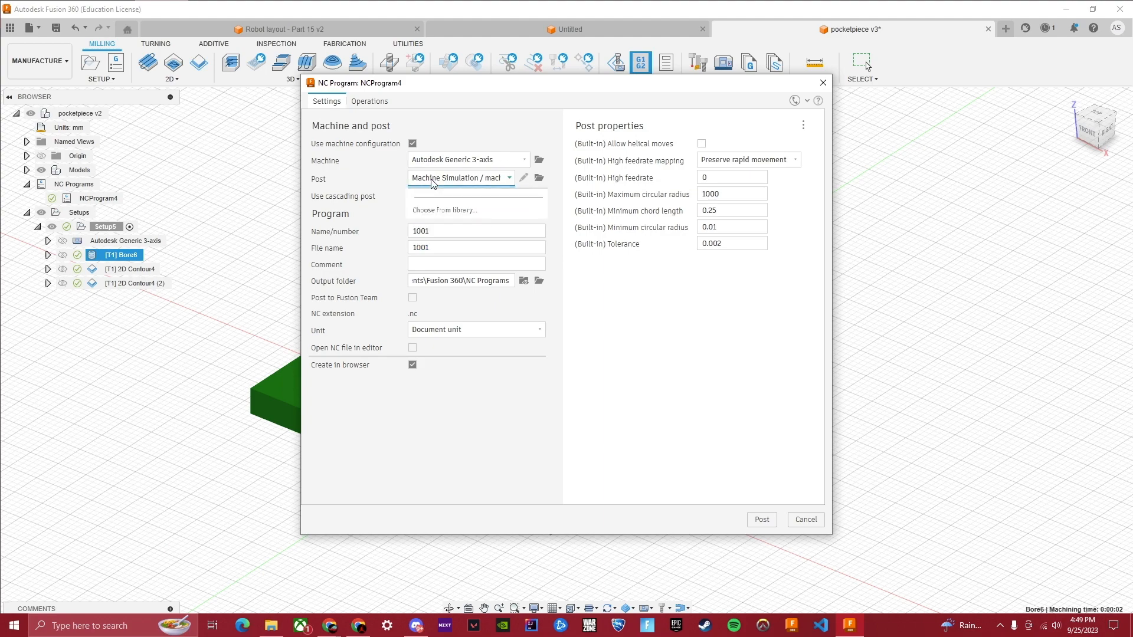
{"action": "left_click", "coordinate": [463, 238]}
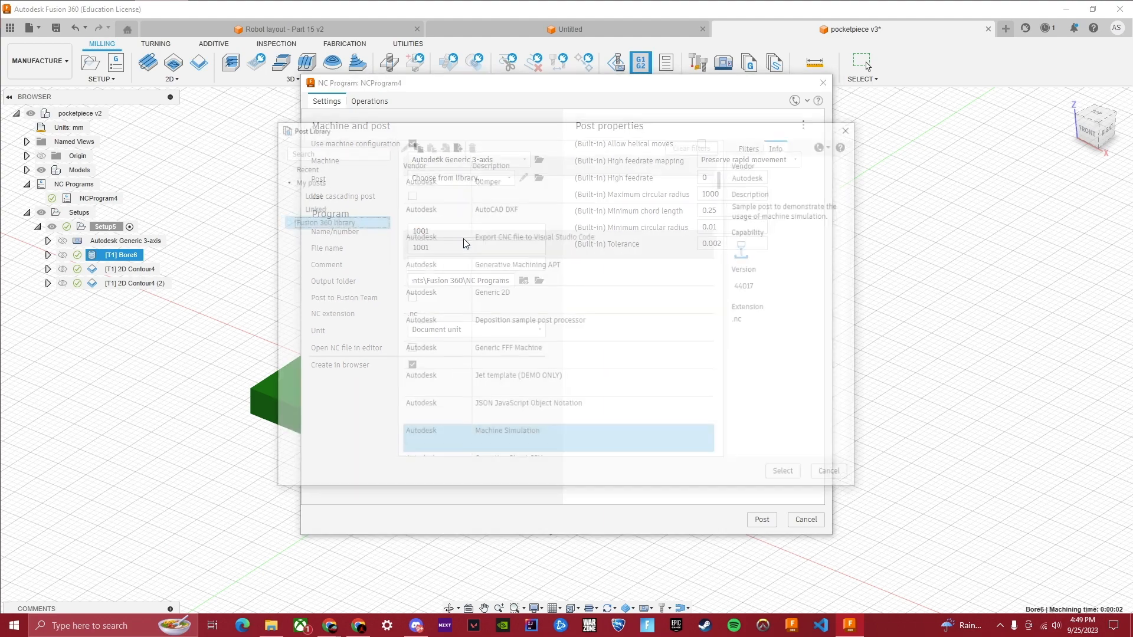
{"action": "scroll", "coordinate": [554, 375], "scroll_direction": "down", "scroll_amount": 5}
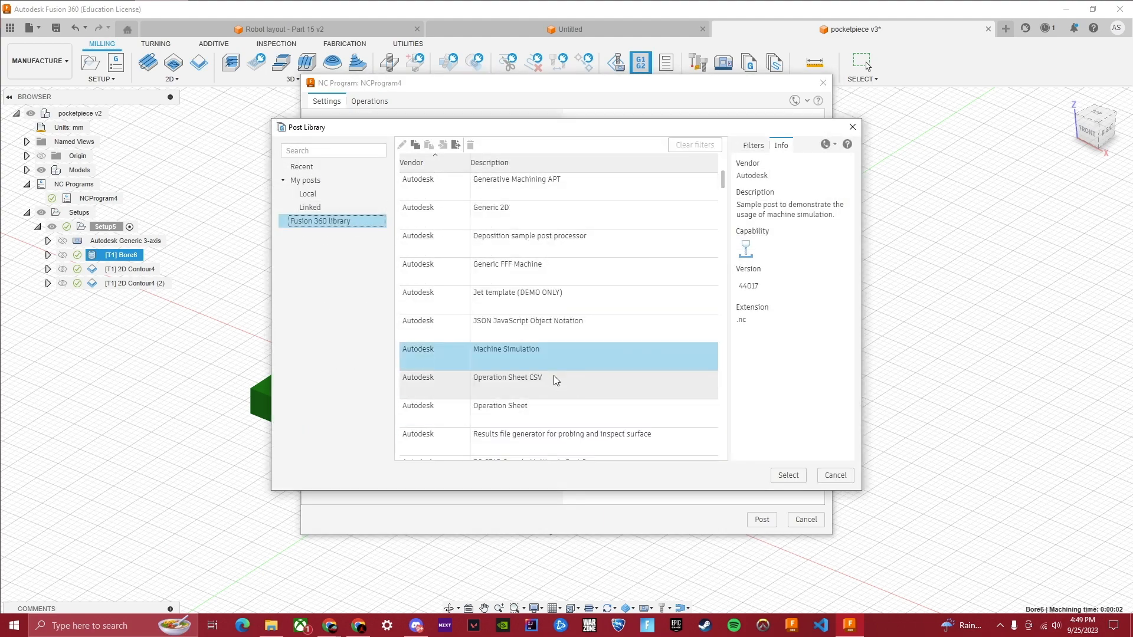
{"action": "left_click", "coordinate": [312, 194]}
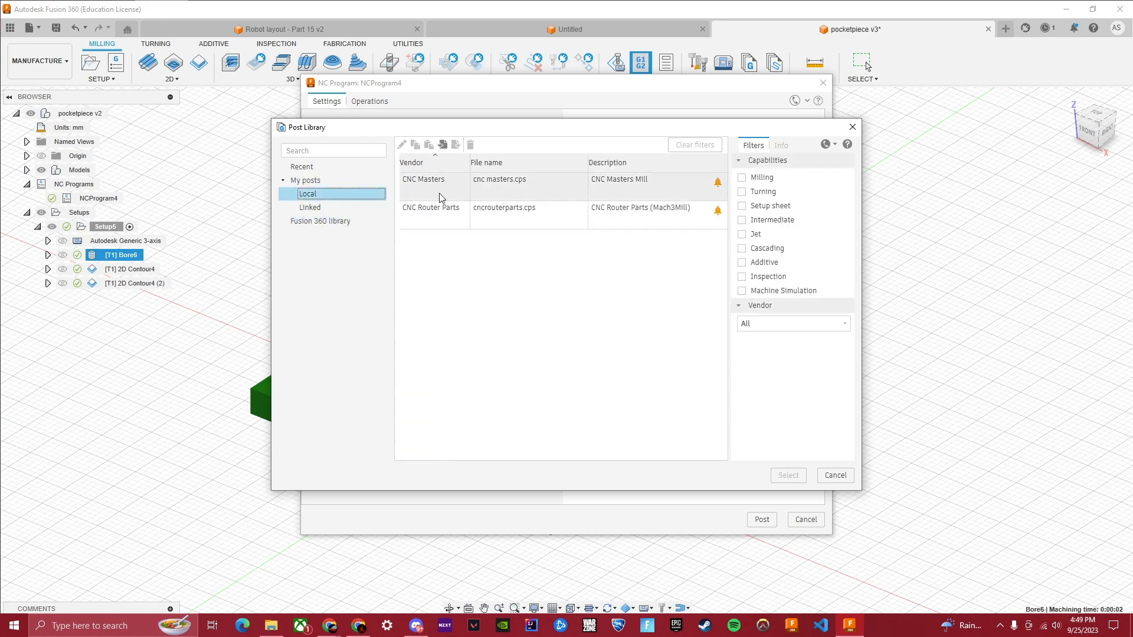
{"action": "left_click", "coordinate": [439, 214]}
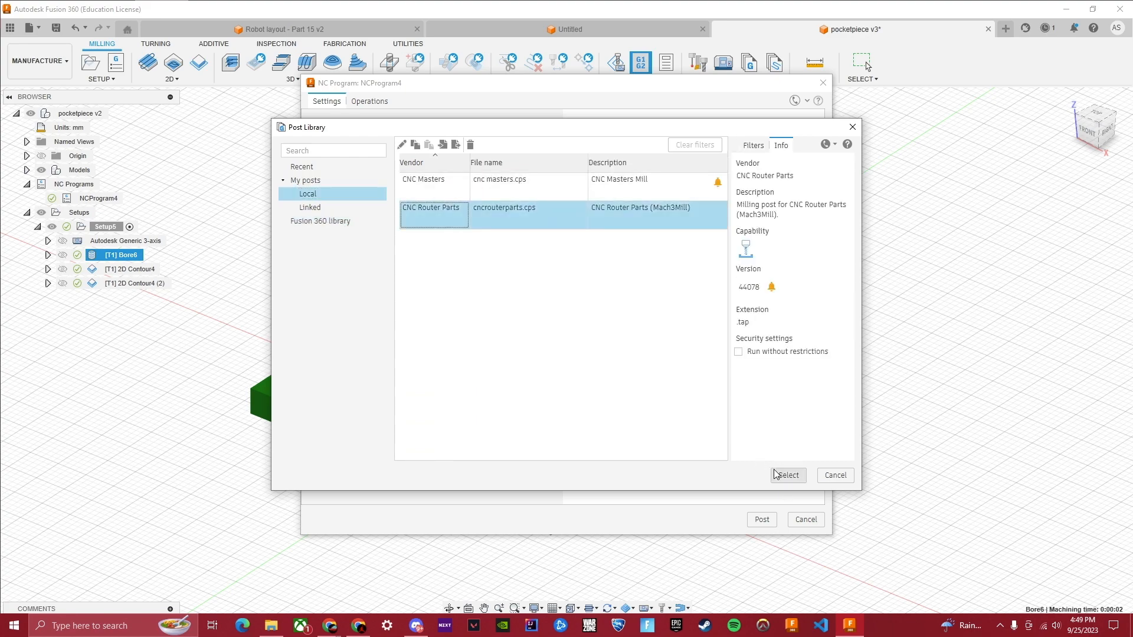
{"action": "left_click", "coordinate": [787, 475]}
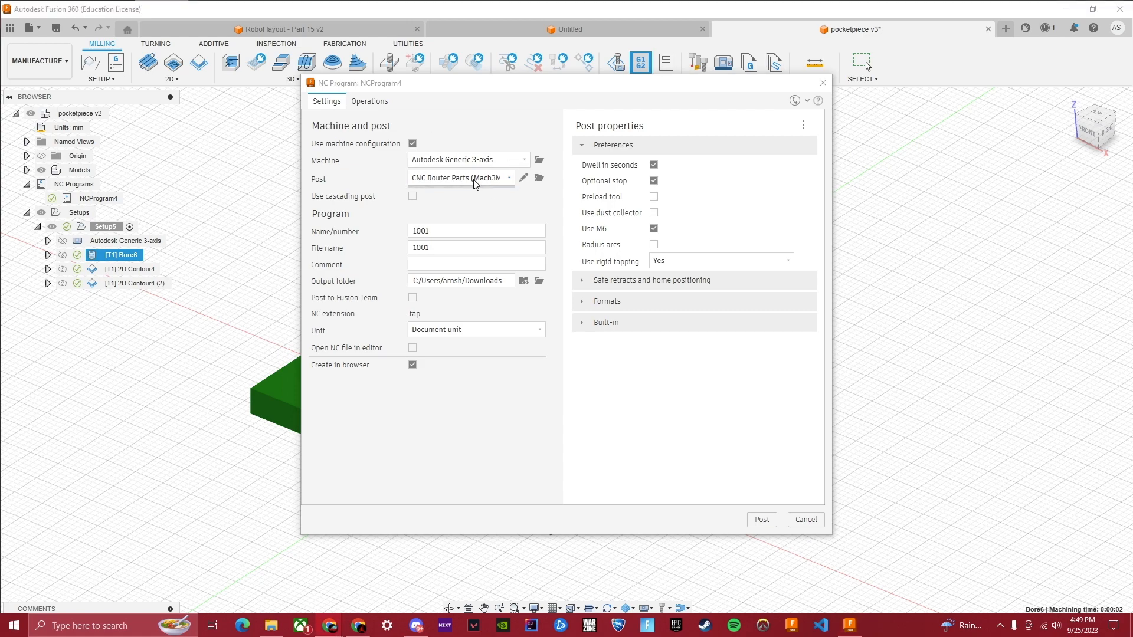
- Name the bore's NC program "holes" and post it
{"action": "left_click", "coordinate": [449, 232]}
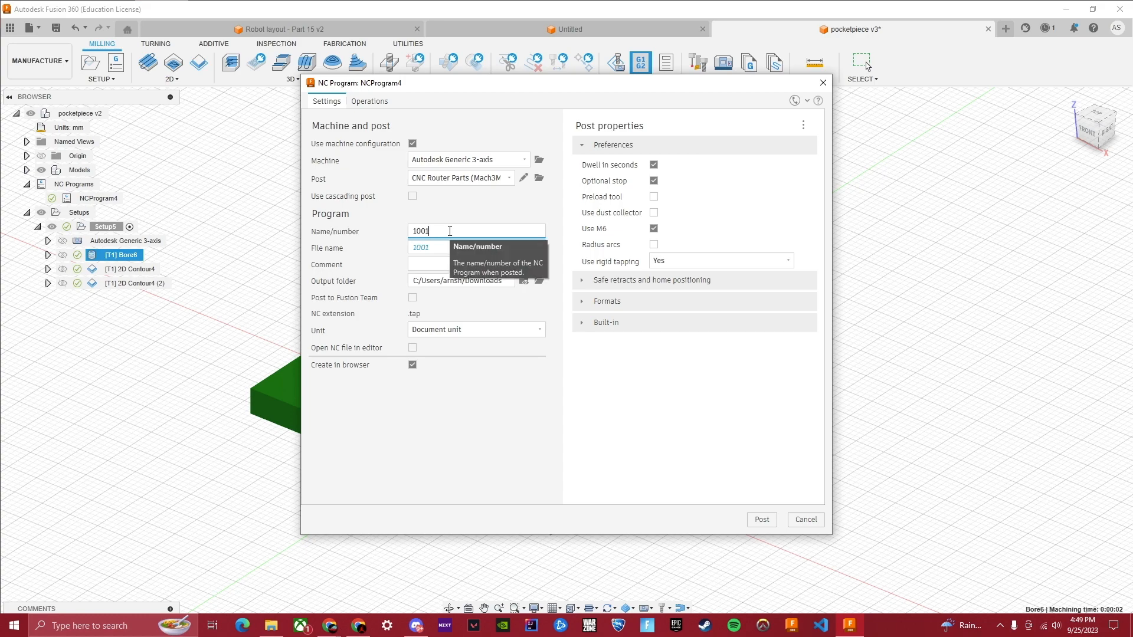
{"action": "key", "text": "BackSpace"}
{"action": "key", "text": "BackSpace"}
{"action": "key", "text": "BackSpace"}
{"action": "type", "text": "hole"}
{"action": "left_click", "coordinate": [621, 397]}
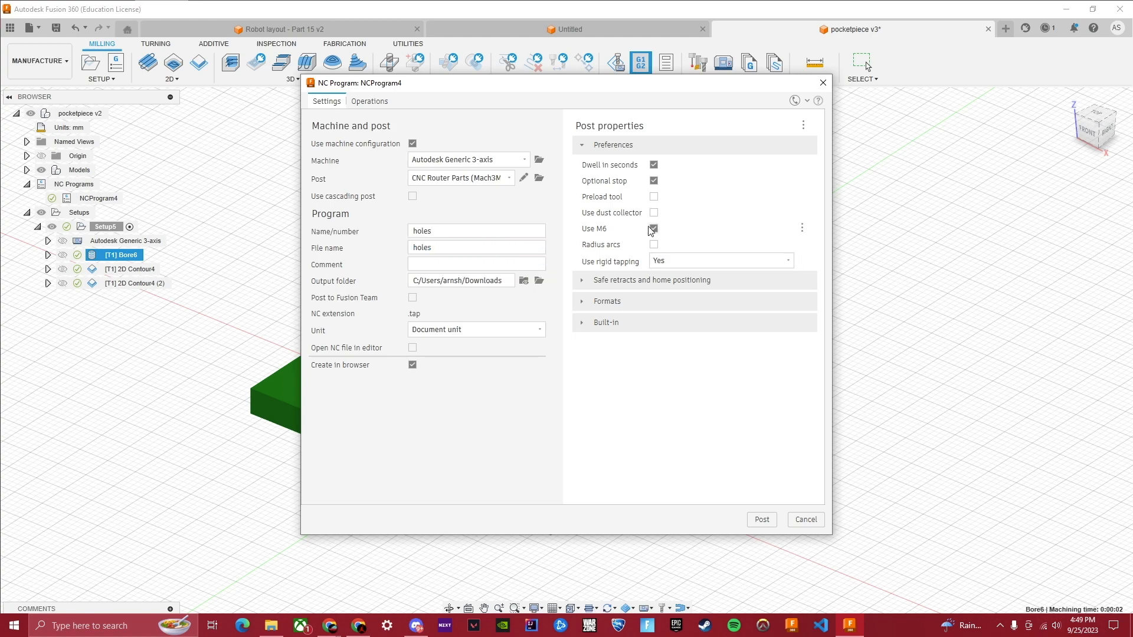
{"action": "left_click", "coordinate": [758, 522]}
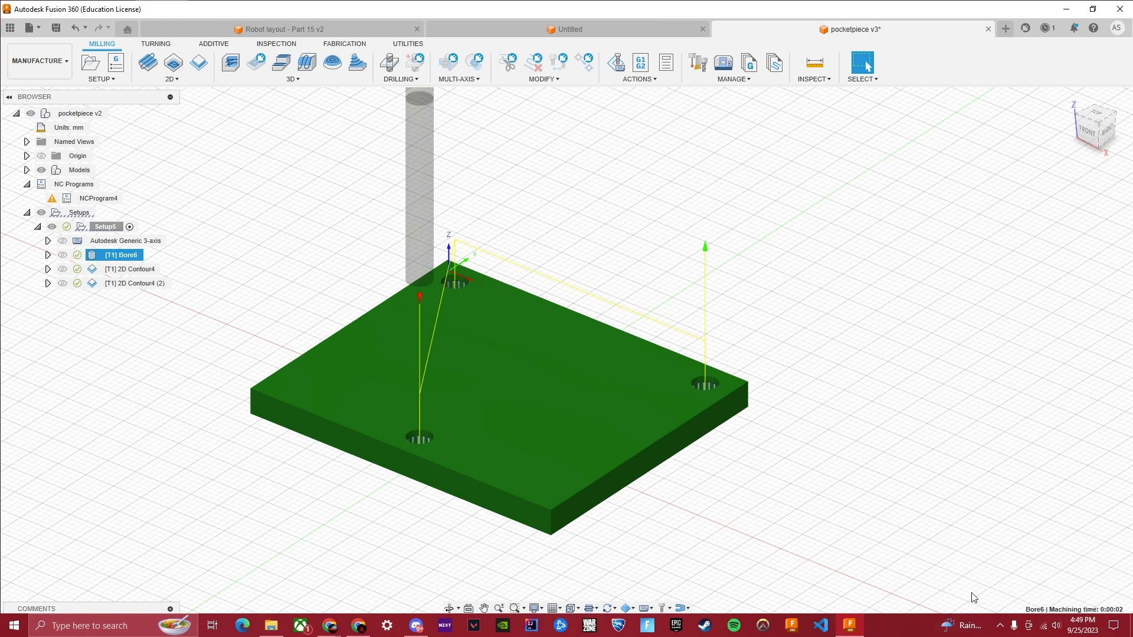
{"action": "left_click", "coordinate": [124, 270]}
{"action": "right_click", "coordinate": [124, 270]}
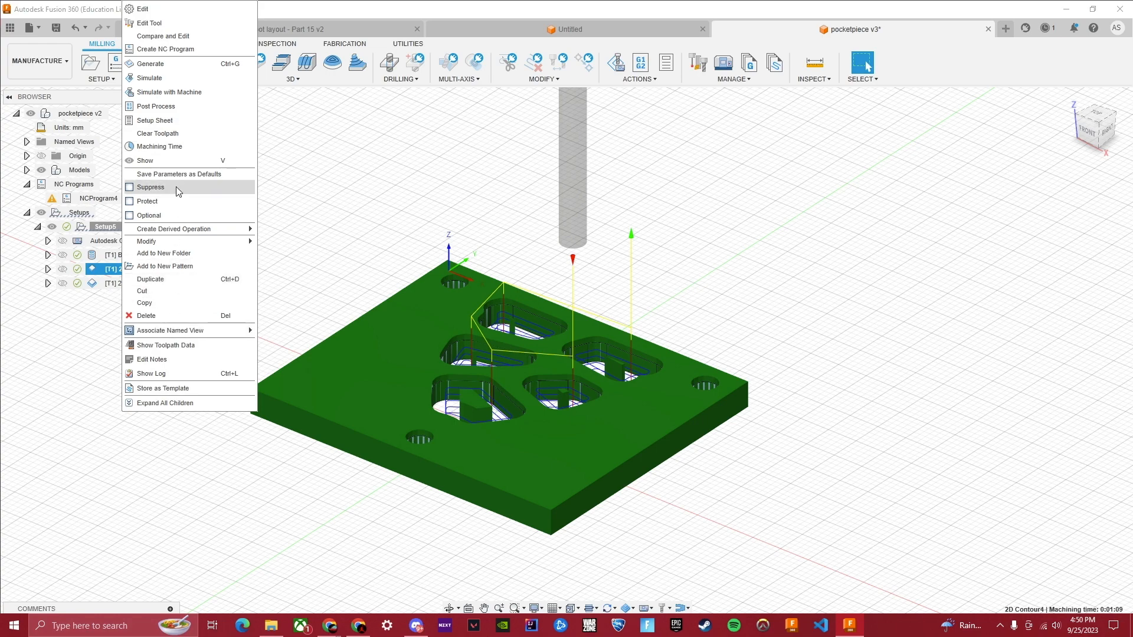
{"action": "left_click", "coordinate": [175, 284]}
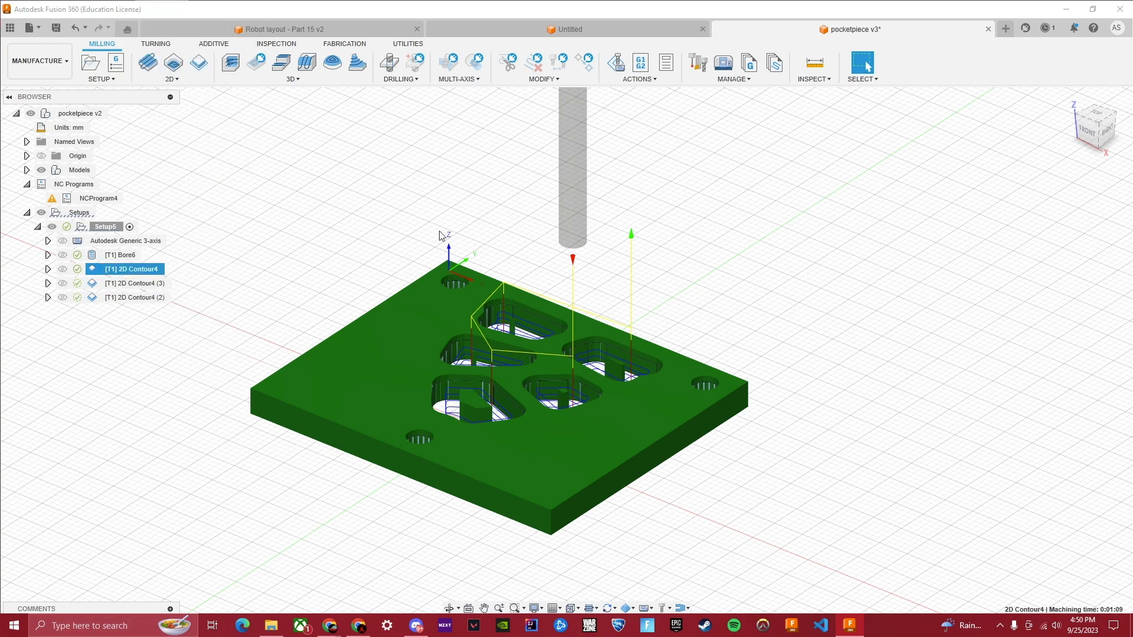
{"action": "left_click", "coordinate": [249, 255]}
{"action": "left_click", "coordinate": [136, 283]}
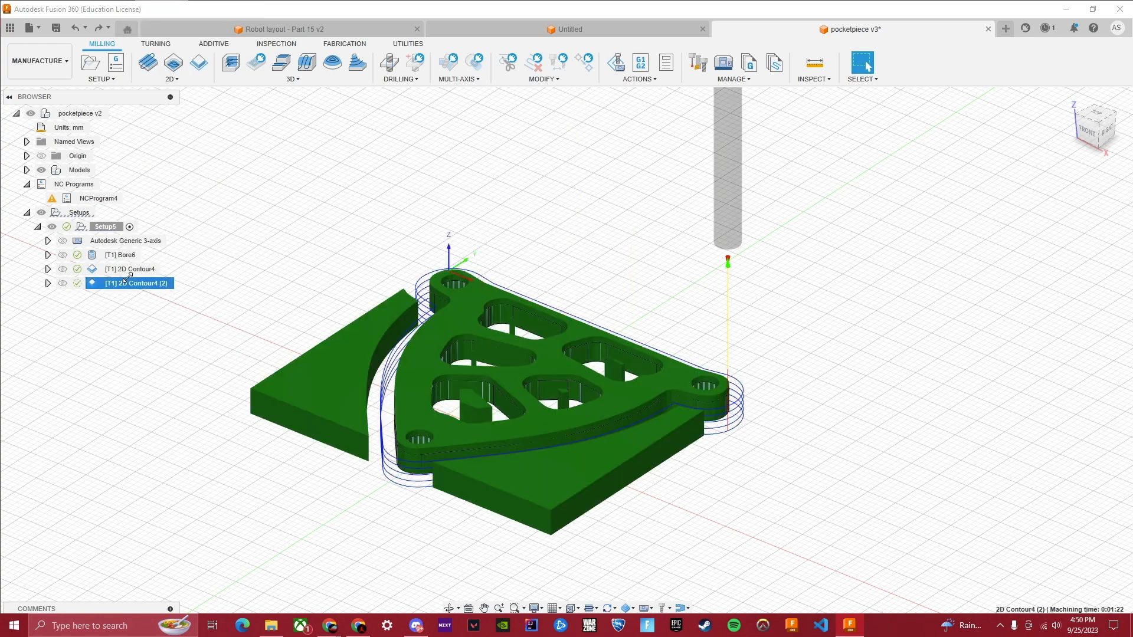
- Start post processing the pocket contour operation with the local CNC Router Parts (Mach3Mill) / cncrouterparts post
{"action": "left_click", "coordinate": [130, 269]}
{"action": "right_click", "coordinate": [131, 269]}
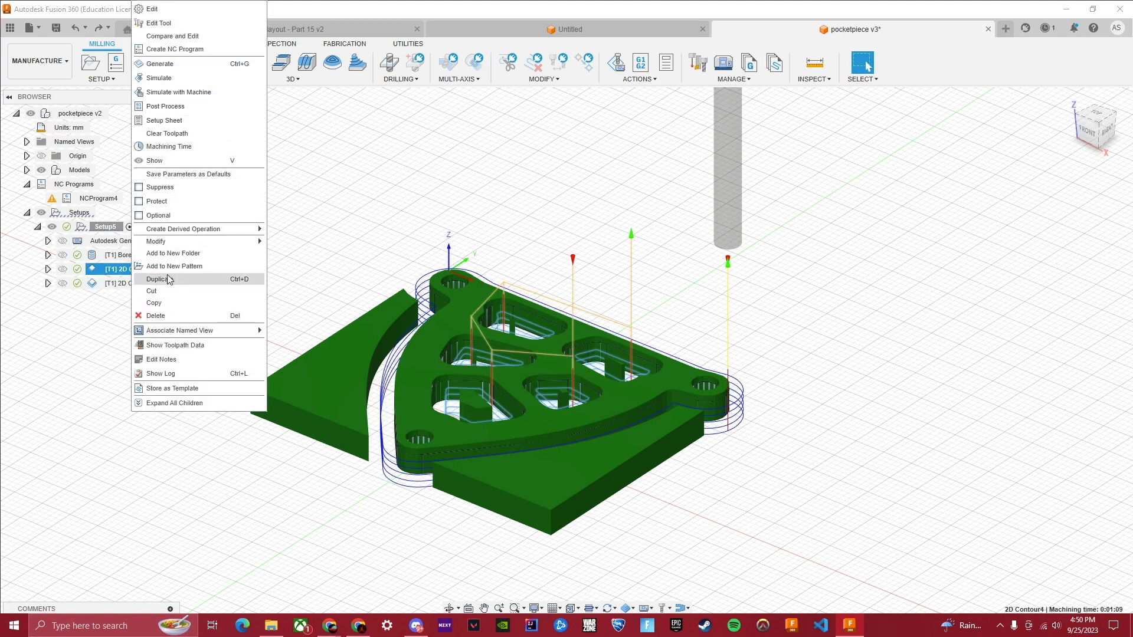
{"action": "left_click", "coordinate": [166, 107]}
{"action": "left_click", "coordinate": [463, 179]}
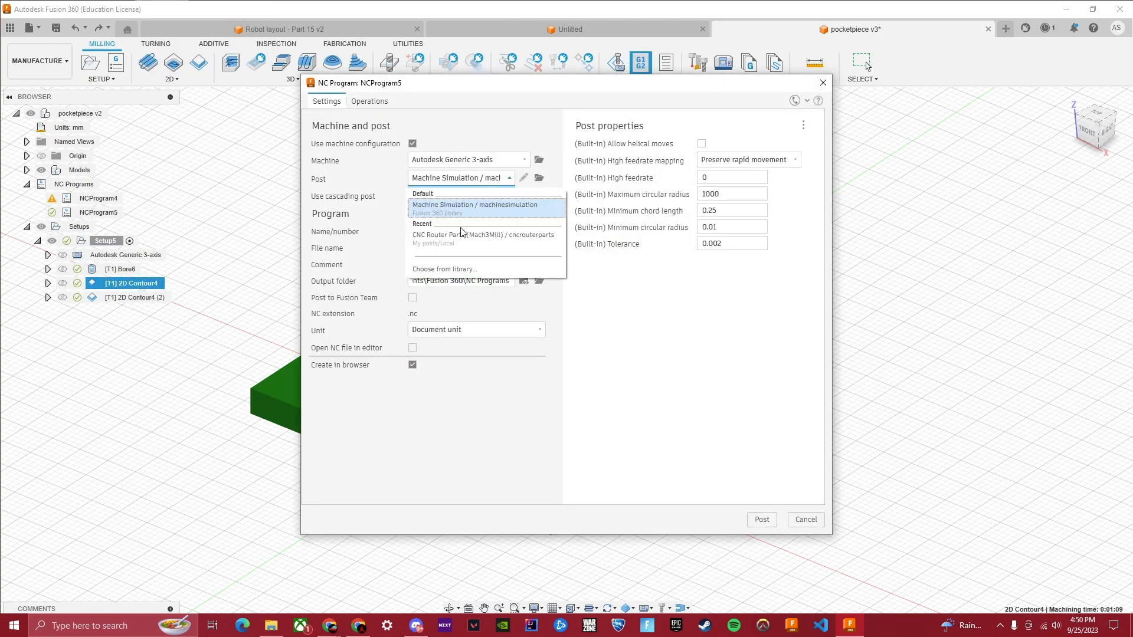
{"action": "left_click", "coordinate": [463, 231]}
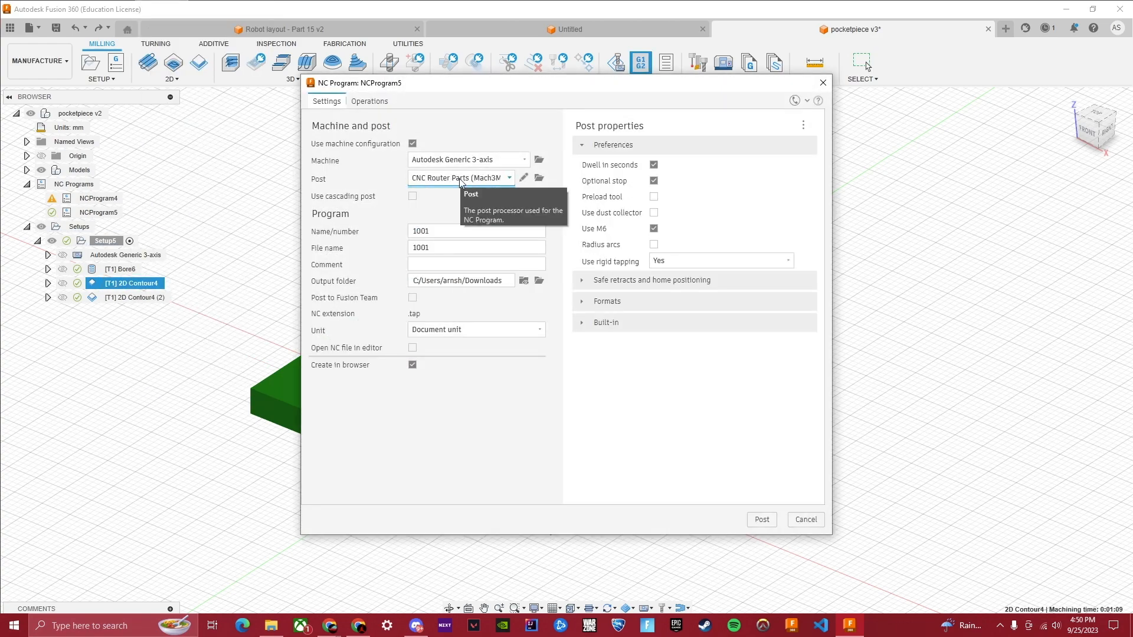
{"action": "left_click", "coordinate": [484, 179]}
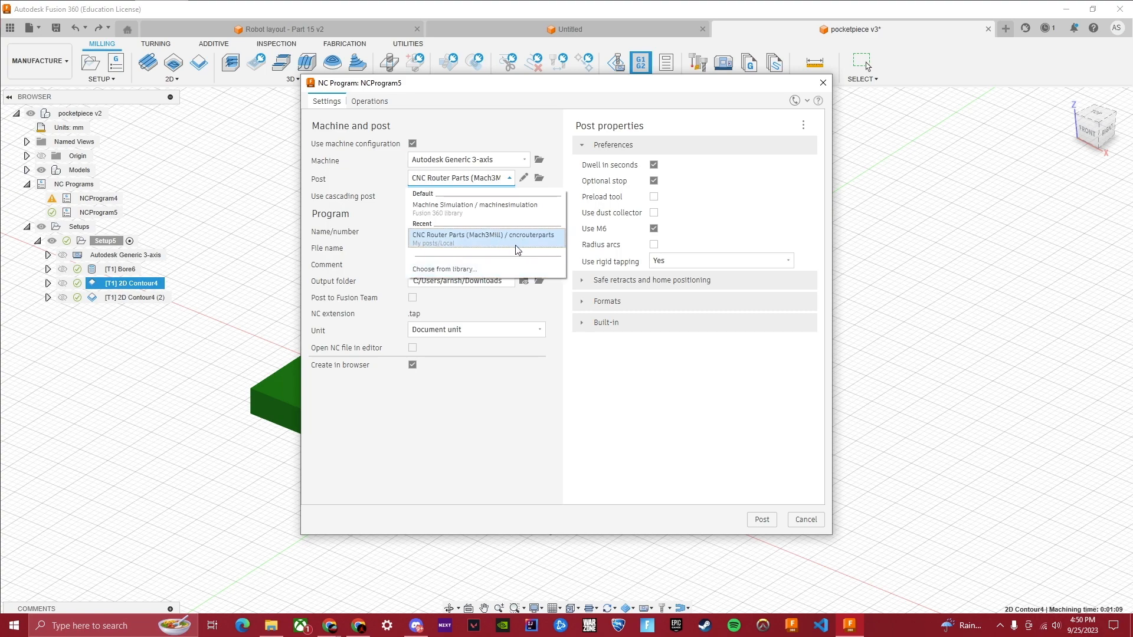
{"action": "left_click", "coordinate": [531, 131]}
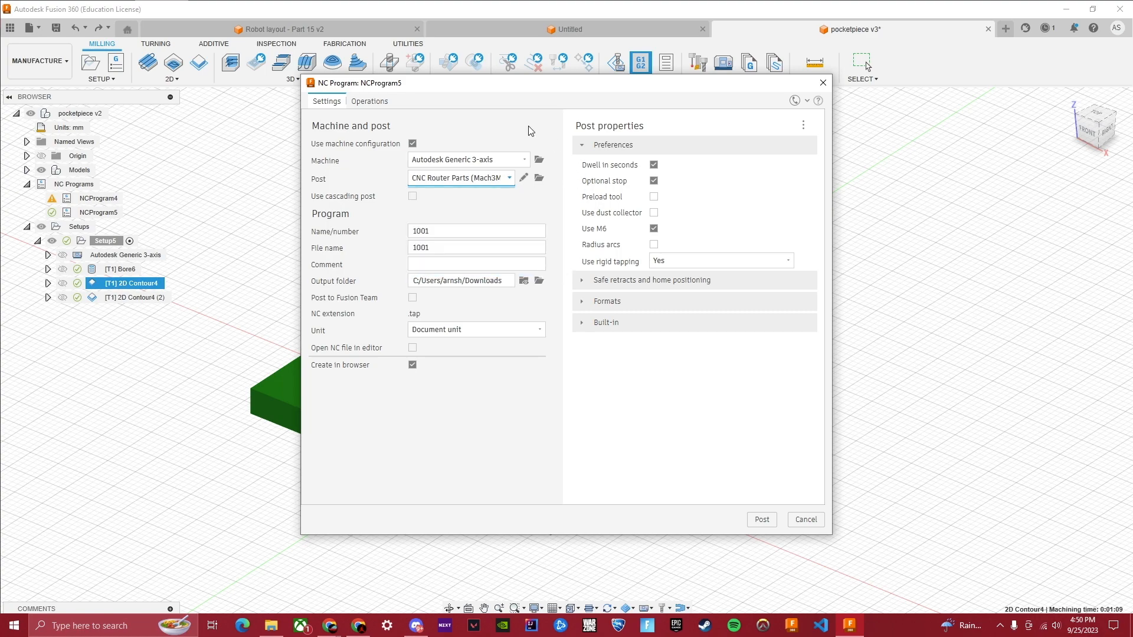
- Name the pocket contour's NC program "pockets" and post it
{"action": "double_click", "coordinate": [462, 231]}
{"action": "type", "text": "poe"}
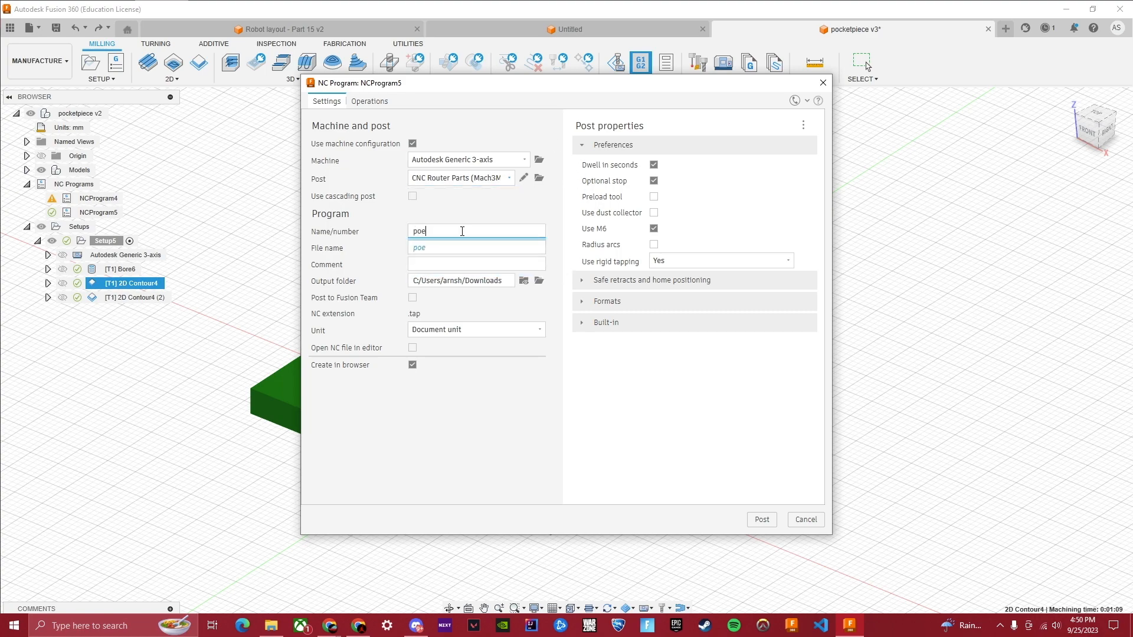
{"action": "key", "text": "BackSpace"}
{"action": "key", "text": "BackSpace"}
{"action": "key", "text": "BackSpace"}
{"action": "key", "text": "BackSpace"}
{"action": "left_click", "coordinate": [761, 519]}
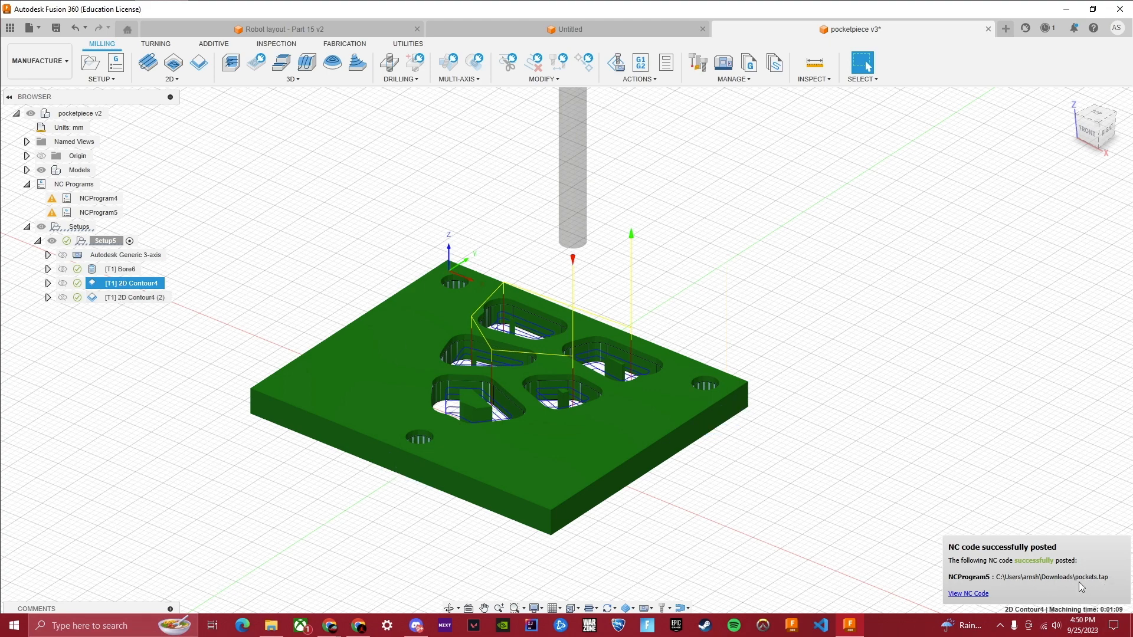
- Post process the outer contour operation as "outline" with the local CNC Router Parts (Mach3Mill) post, and clear the operation selection
{"action": "right_click", "coordinate": [147, 301]}
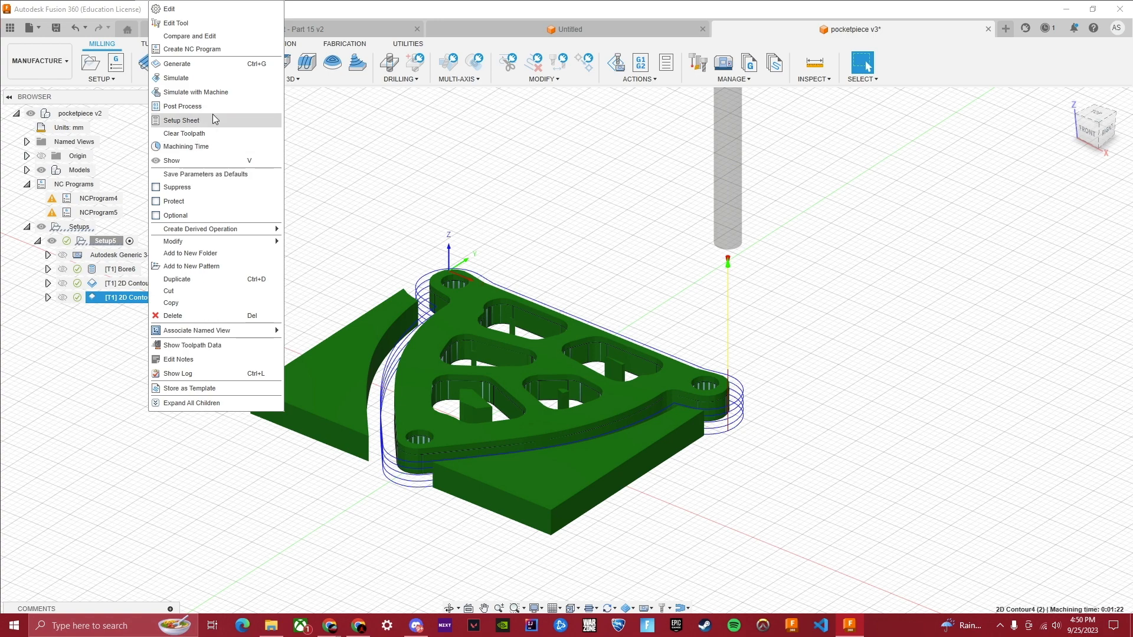
{"action": "left_click", "coordinate": [195, 106]}
{"action": "type", "text": "ou"}
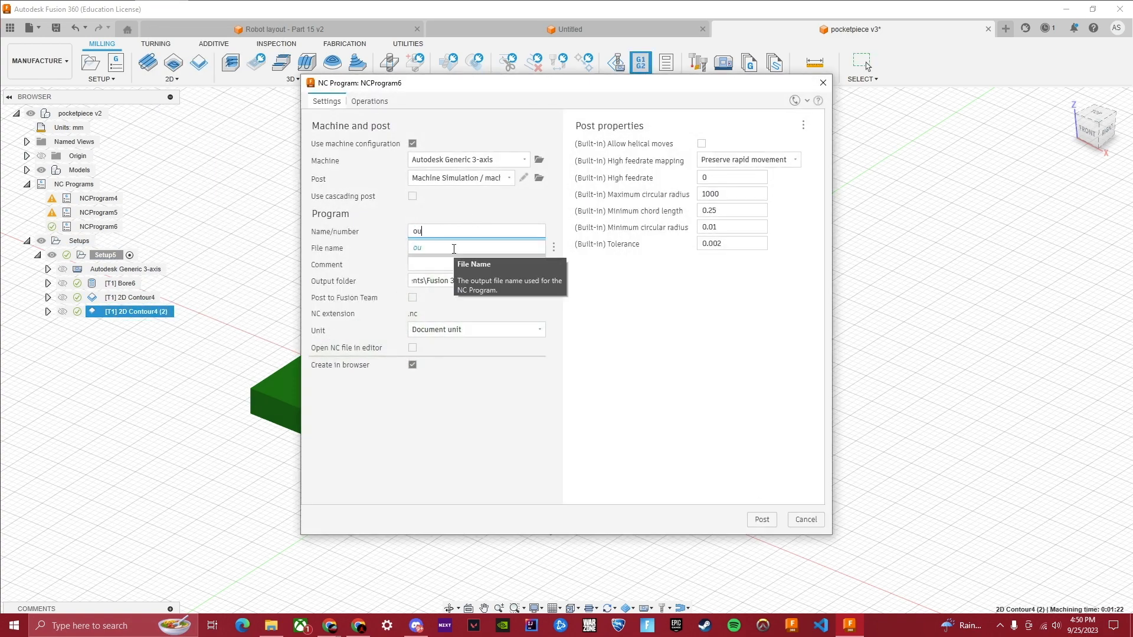
{"action": "type", "text": "tline"}
{"action": "left_click", "coordinate": [461, 178]}
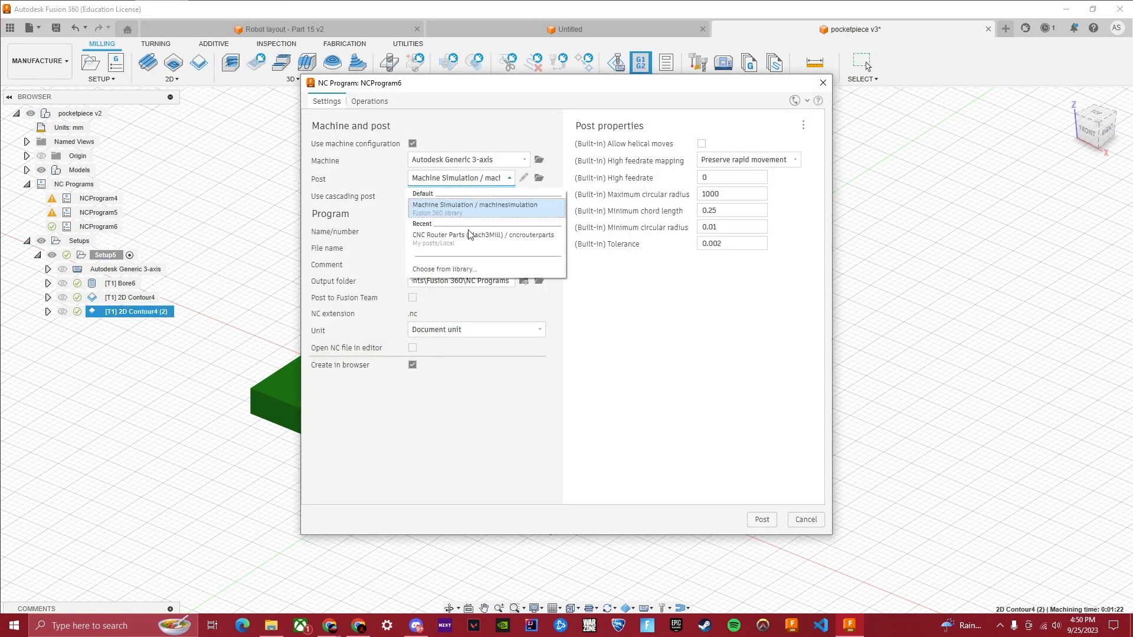
{"action": "left_click", "coordinate": [454, 239]}
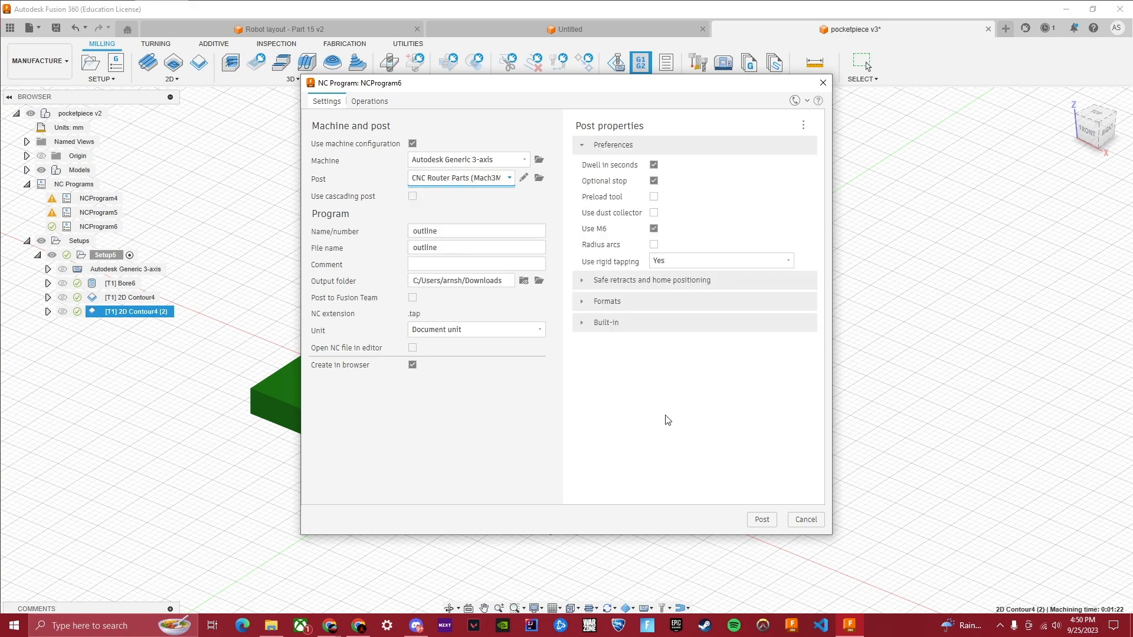
{"action": "left_click", "coordinate": [762, 520]}
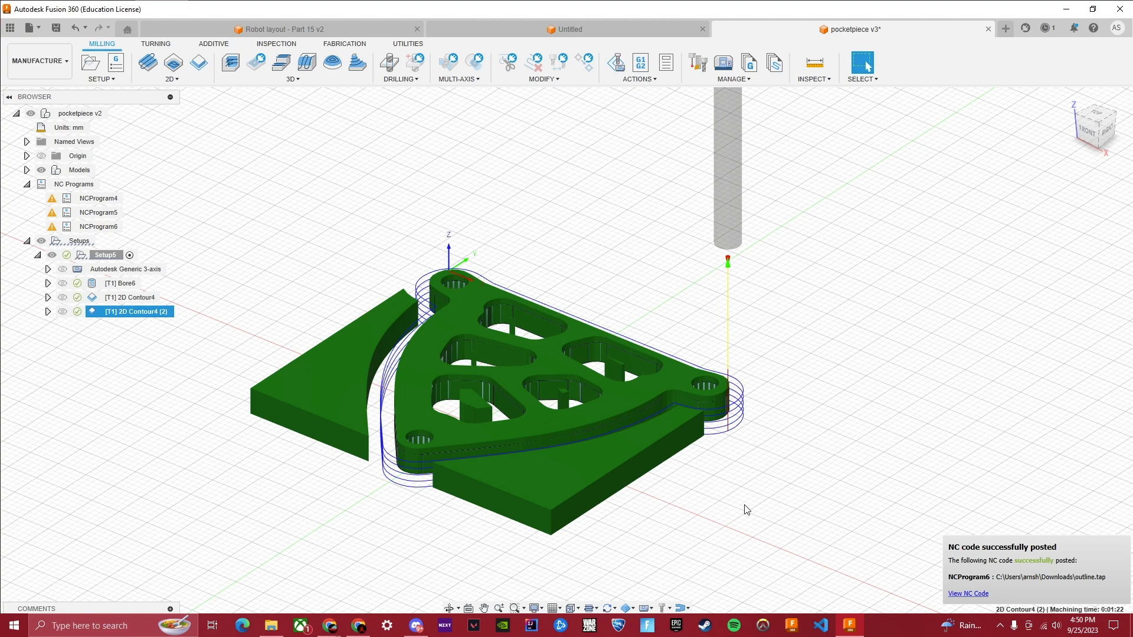
{"action": "left_click", "coordinate": [768, 499]}
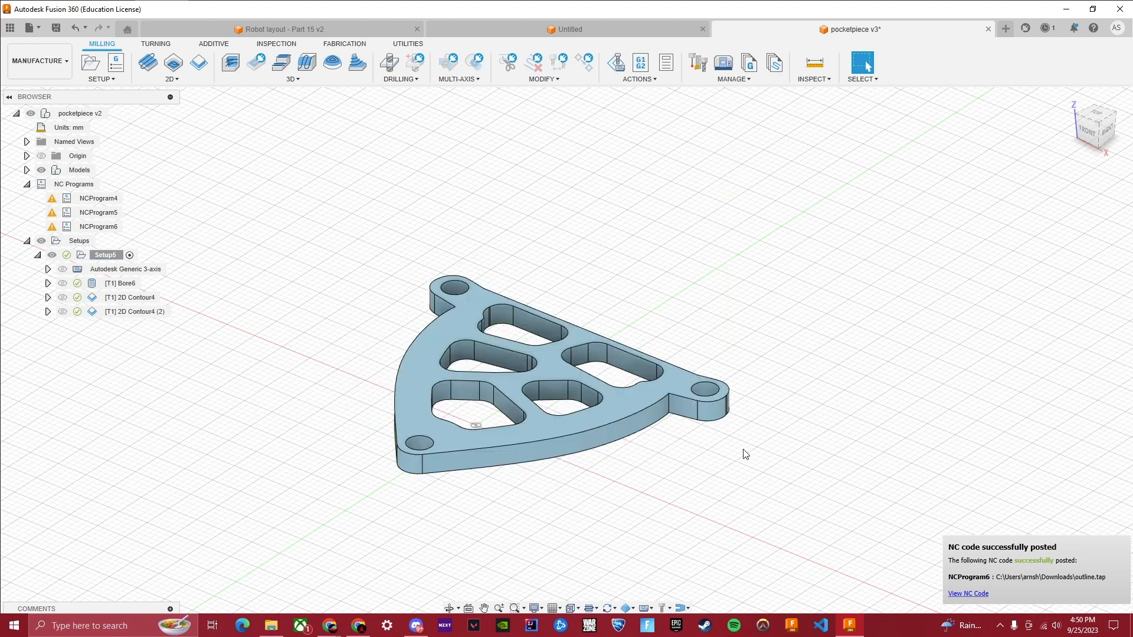
{"action": "middle_click_drag", "start_coordinate": [745, 455], "coordinate": [693, 429]}
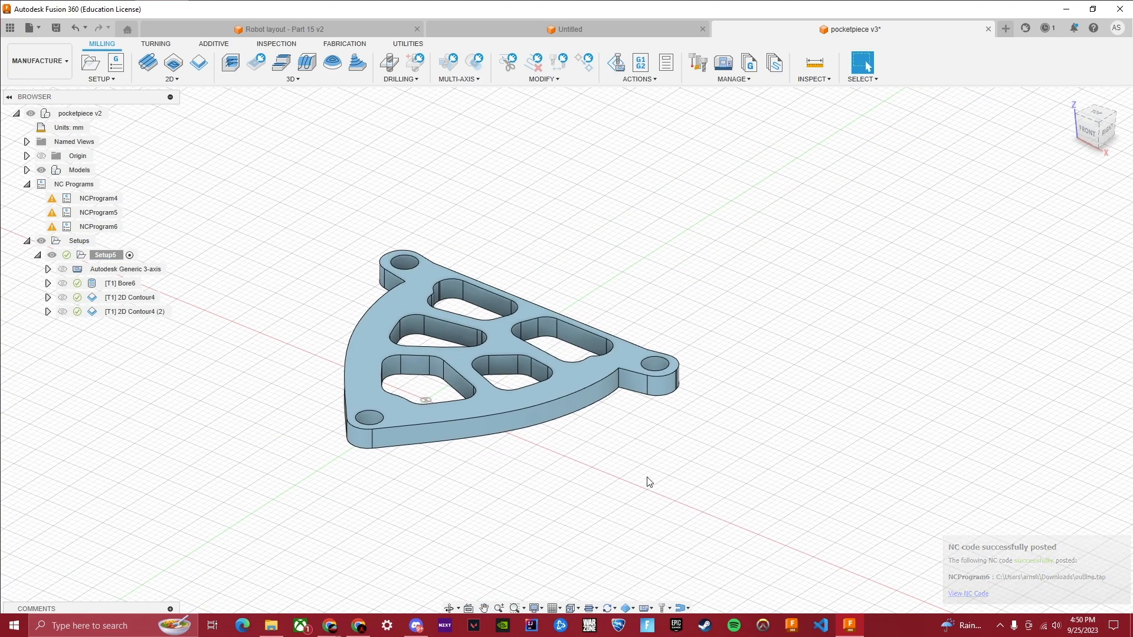